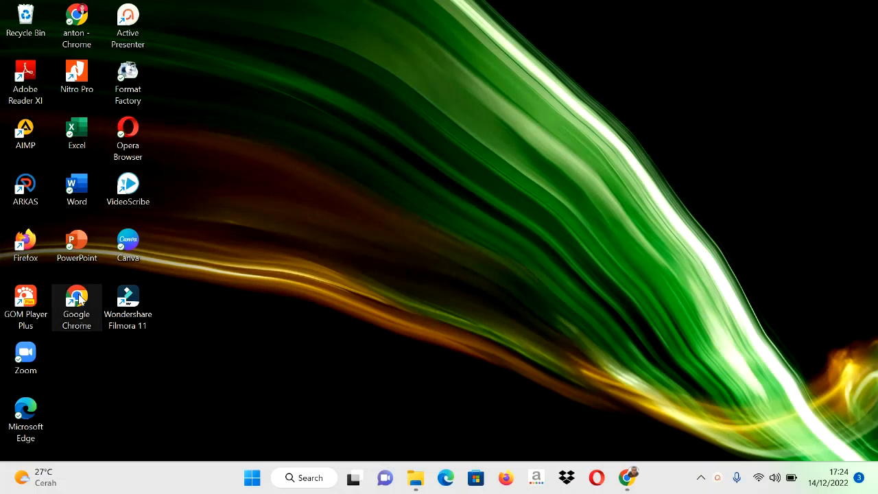
Step: Launch Google Chrome with the guru.sd.belajar profile and close the search suggestions
{"action": "double_click", "coordinate": [78, 300]}
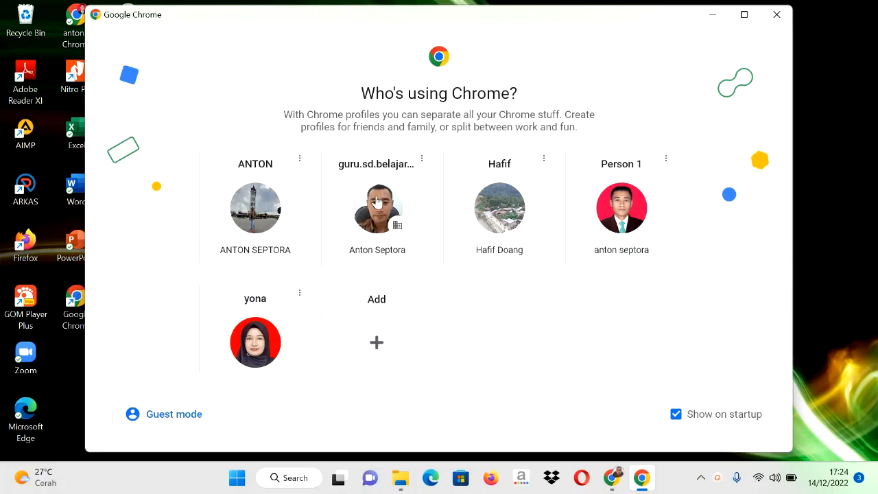
{"action": "left_click", "coordinate": [376, 201]}
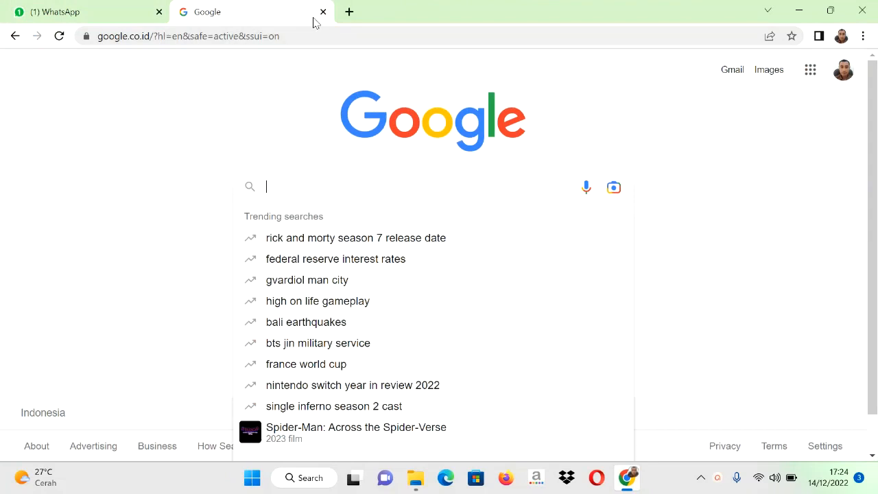
{"action": "left_click", "coordinate": [273, 151]}
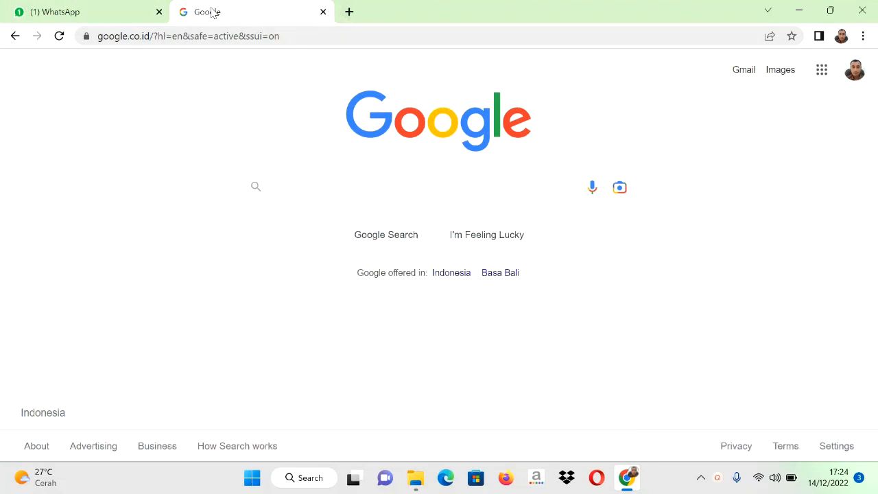
Step: Search Google for "aplikasi videopad video editor"
{"action": "left_click", "coordinate": [277, 187]}
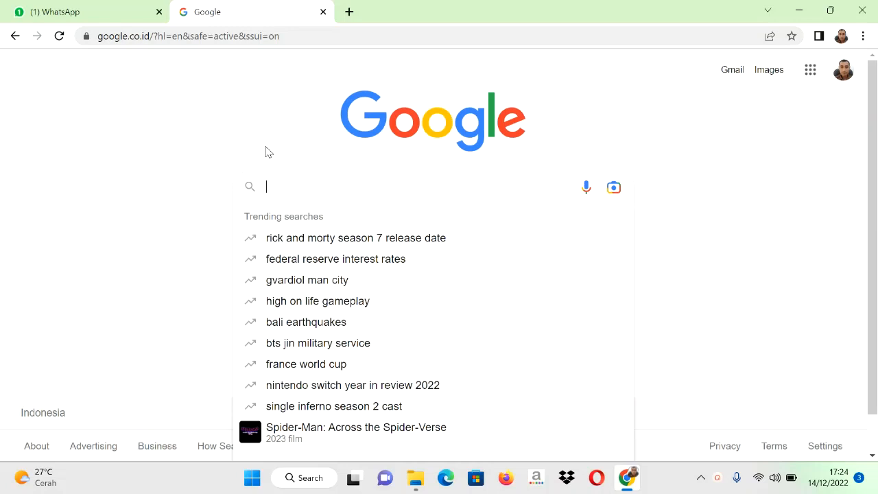
{"action": "type", "text": "apli"}
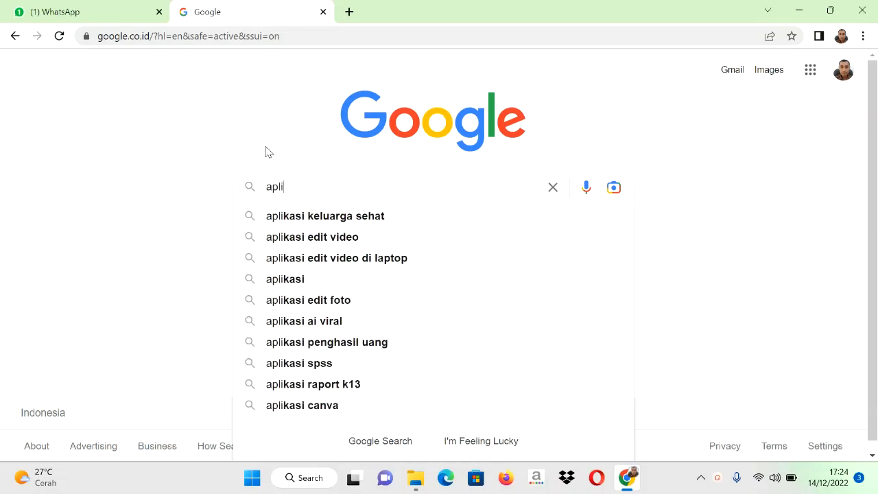
{"action": "type", "text": "kasi vi"}
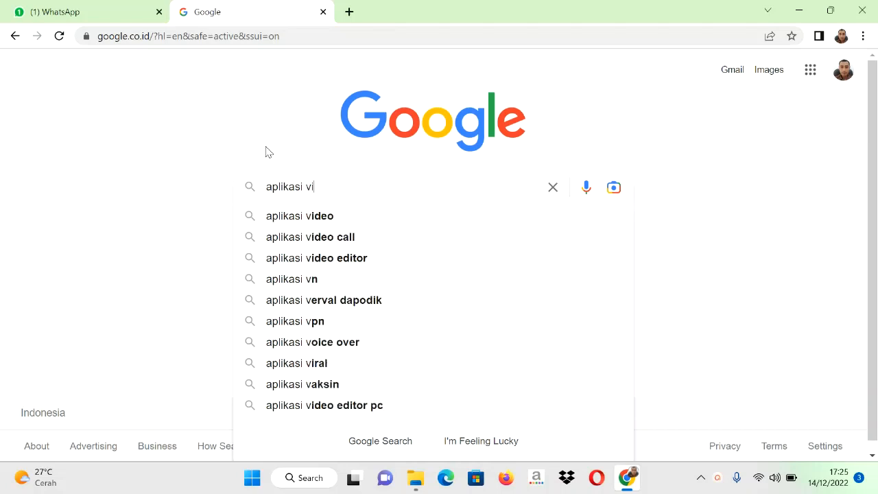
{"action": "type", "text": "diop"}
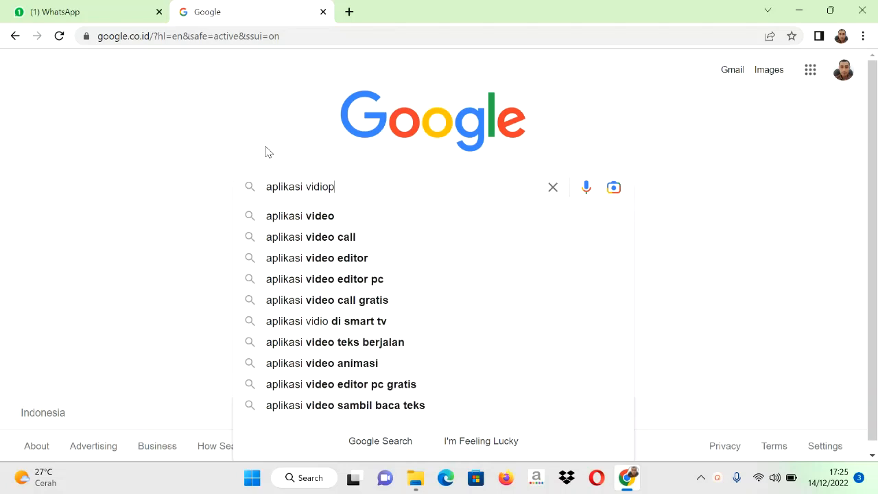
{"action": "type", "text": "ad"}
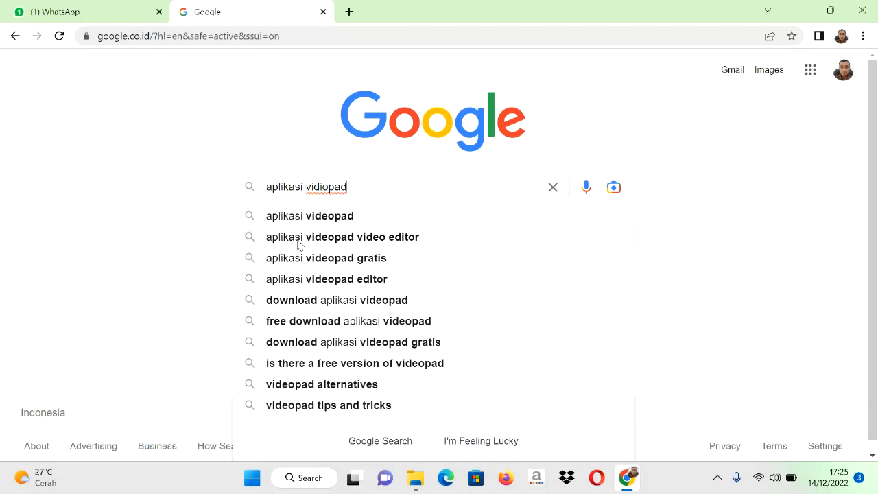
{"action": "left_click", "coordinate": [343, 236]}
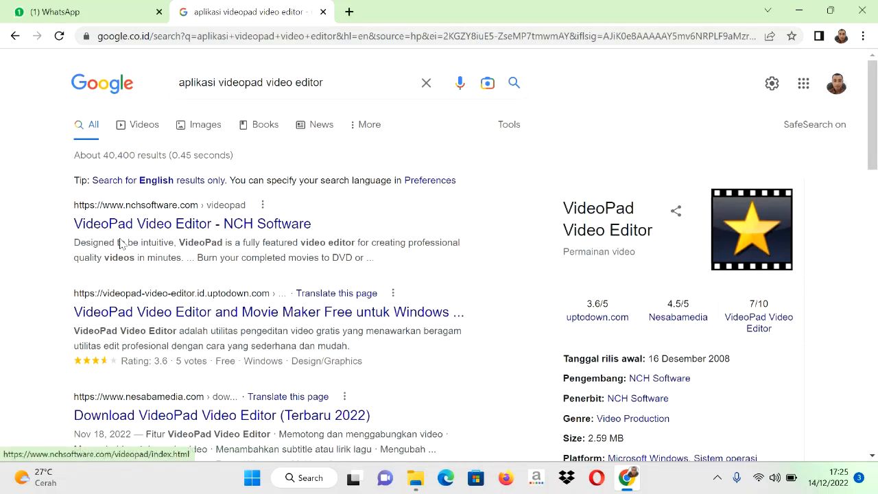
Step: Open the NCH Software page for VideoPad Video Editor, look it over and download the Windows installer
{"action": "left_click", "coordinate": [185, 231]}
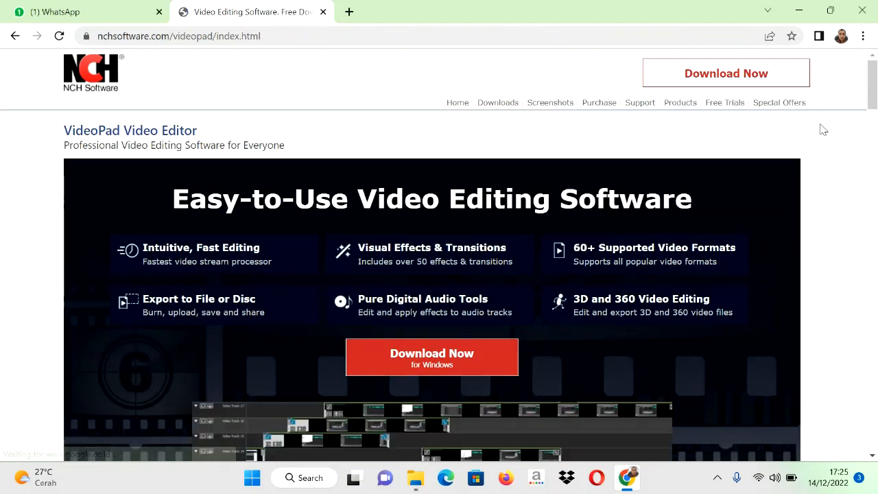
{"action": "scroll", "coordinate": [824, 130], "scroll_direction": "down", "scroll_amount": 4}
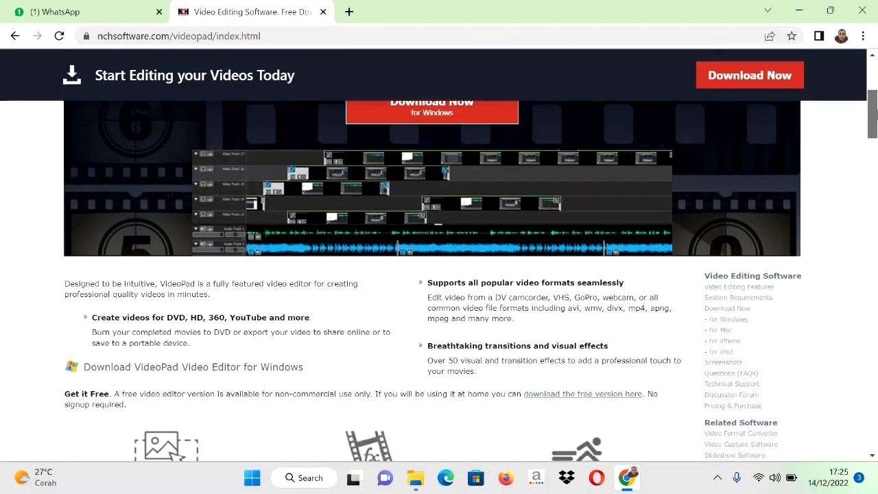
{"action": "scroll", "coordinate": [438, 274], "scroll_direction": "down", "scroll_amount": 12}
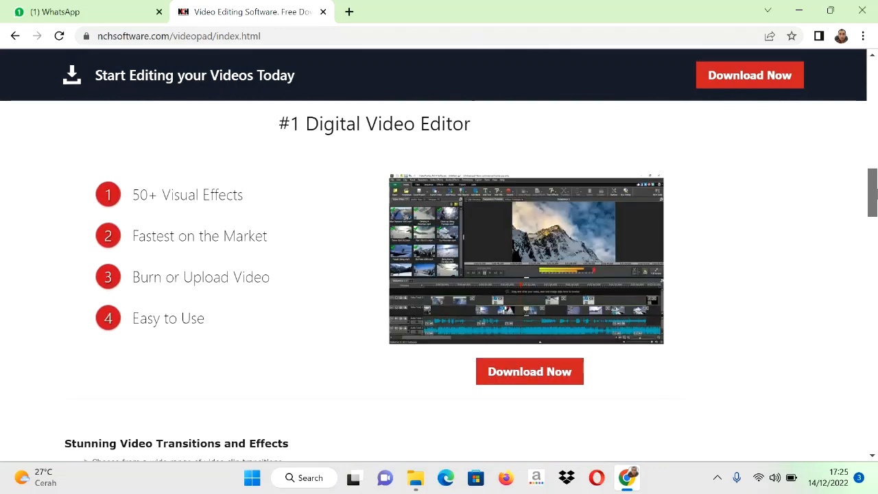
{"action": "scroll", "coordinate": [439, 275], "scroll_direction": "down", "scroll_amount": 4}
{"action": "left_click_drag", "start_coordinate": [875, 218], "coordinate": [841, 92]}
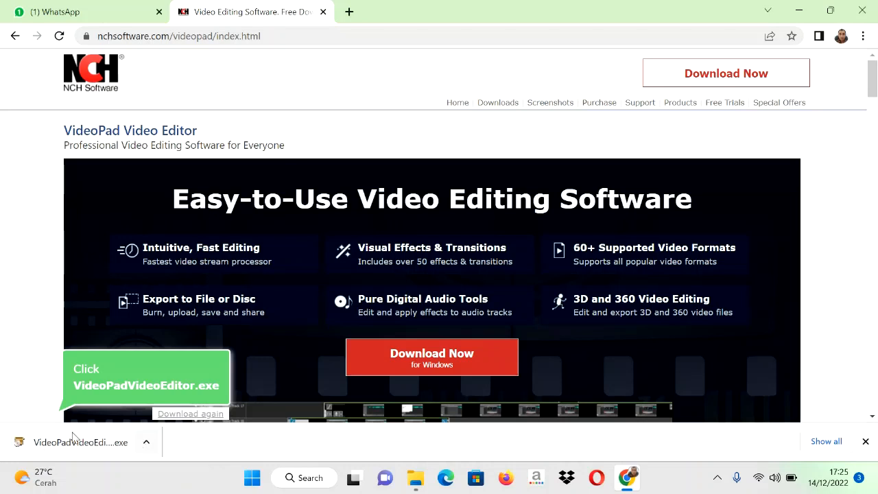
Step: Run the downloaded VideoPadVideoEditor.exe from its folder and install VideoPad with the license terms accepted
{"action": "left_click", "coordinate": [148, 446]}
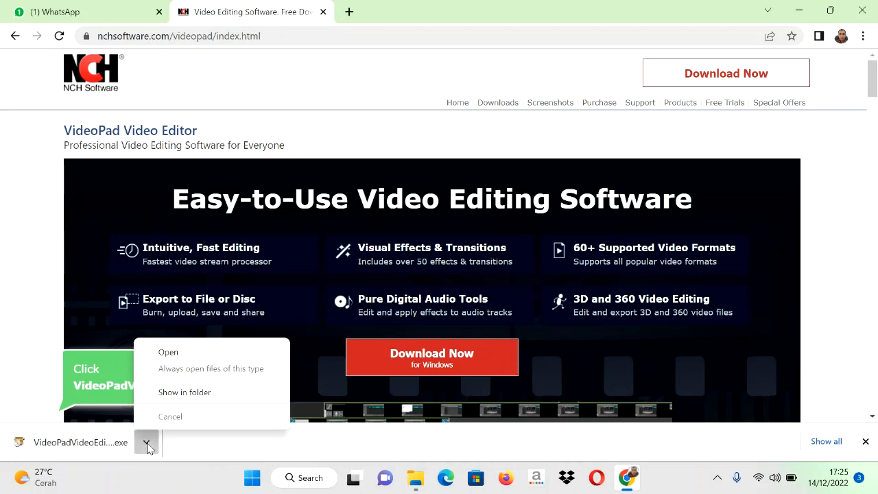
{"action": "left_click", "coordinate": [184, 392]}
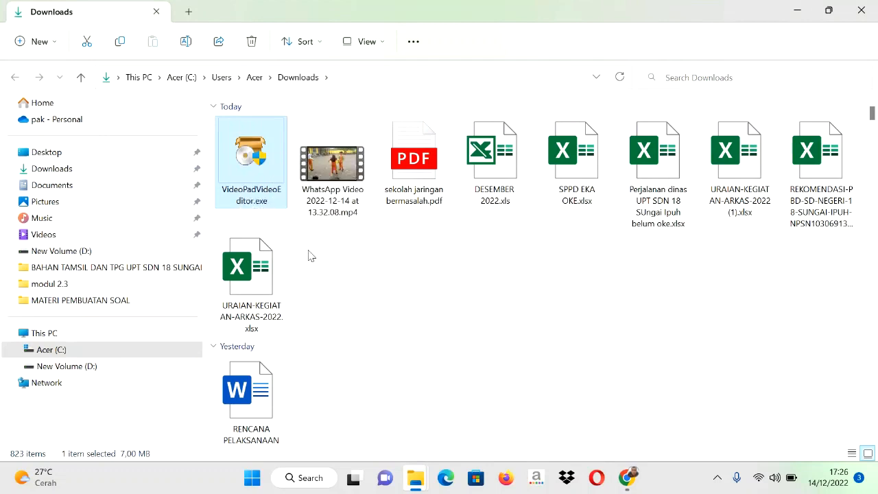
{"action": "double_click", "coordinate": [252, 195]}
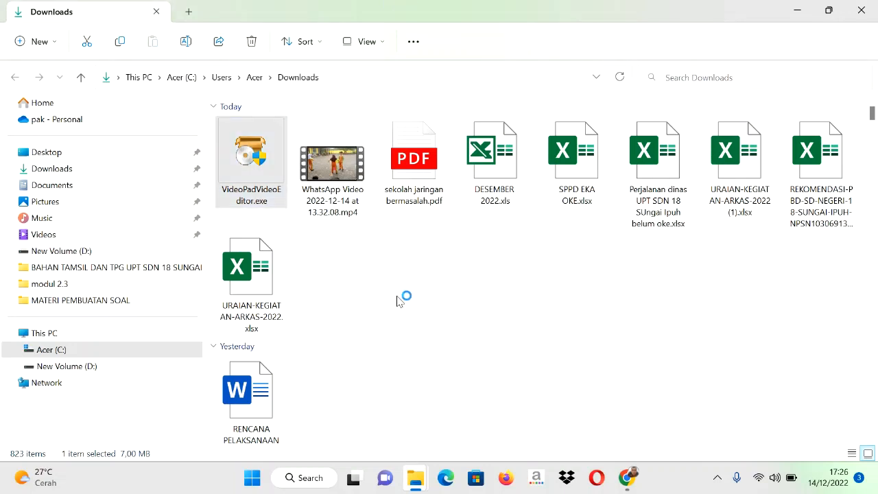
{"action": "left_click", "coordinate": [300, 325]}
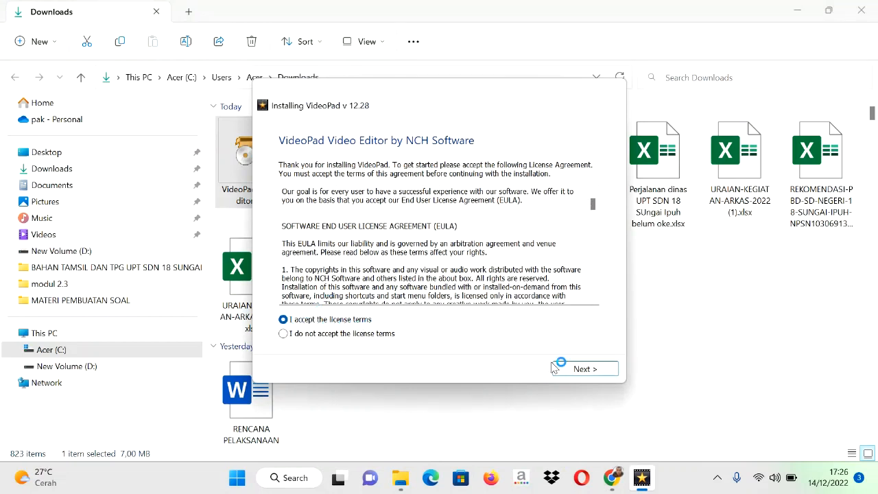
{"action": "left_click", "coordinate": [583, 370]}
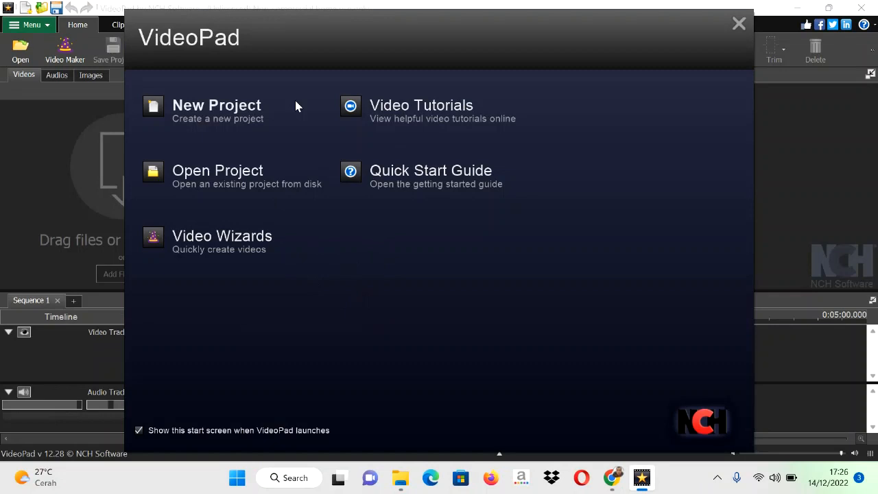
Step: Create a new VideoPad project and dismiss the getting-started overlay
{"action": "left_click", "coordinate": [221, 110]}
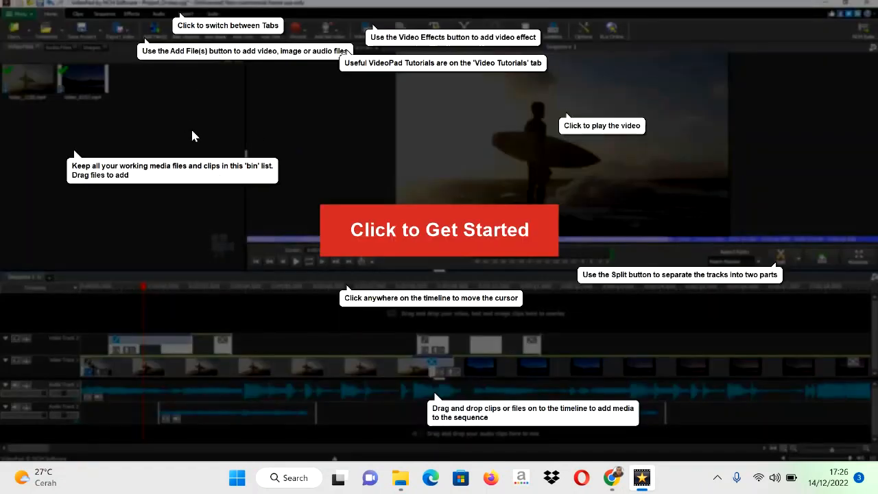
{"action": "left_click", "coordinate": [220, 145]}
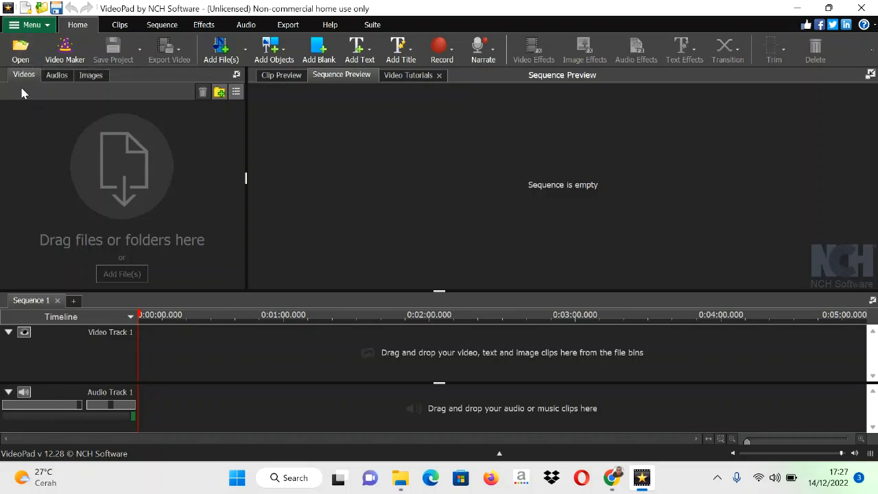
Step: Import cover youtube.mp4 from the koleksi musik youtube folder on drive D and place it on Video Track 1
{"action": "left_click", "coordinate": [22, 54]}
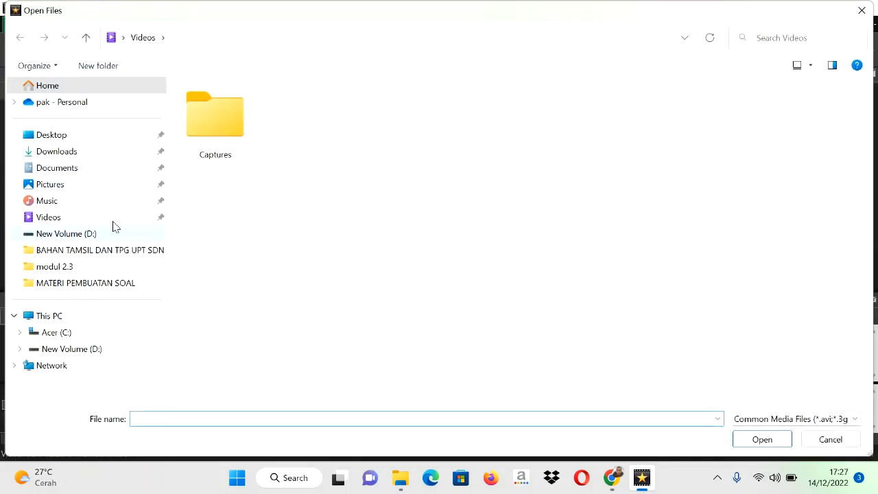
{"action": "left_click", "coordinate": [87, 234]}
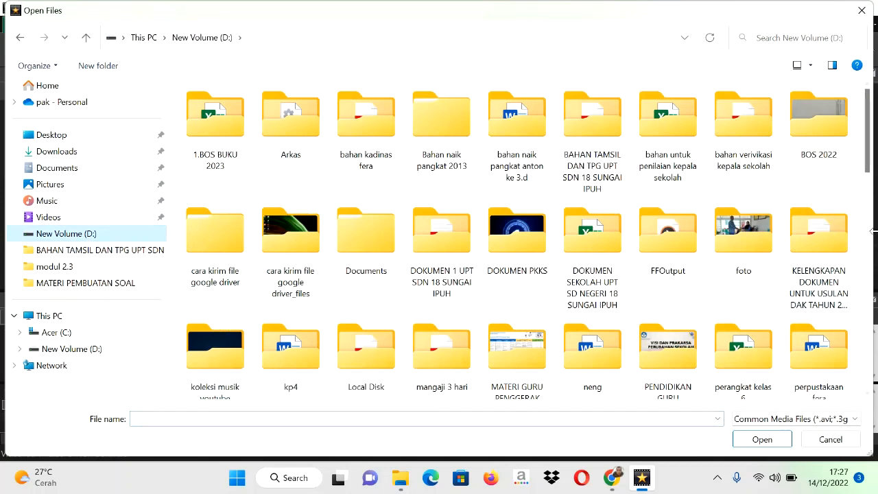
{"action": "scroll", "coordinate": [867, 166], "scroll_direction": "down", "scroll_amount": 2}
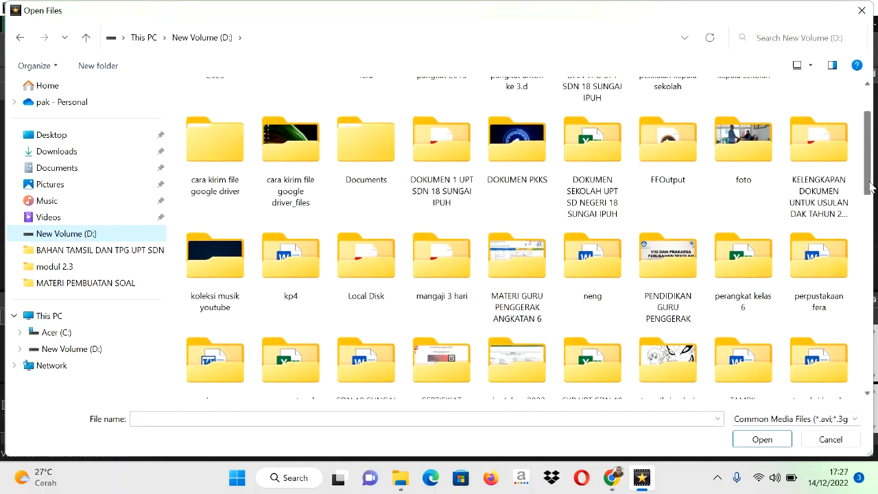
{"action": "double_click", "coordinate": [221, 276]}
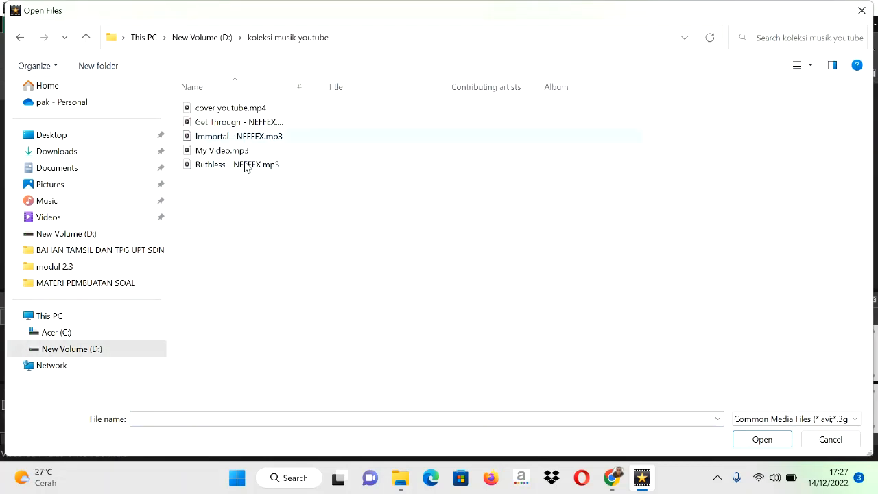
{"action": "left_click", "coordinate": [220, 111]}
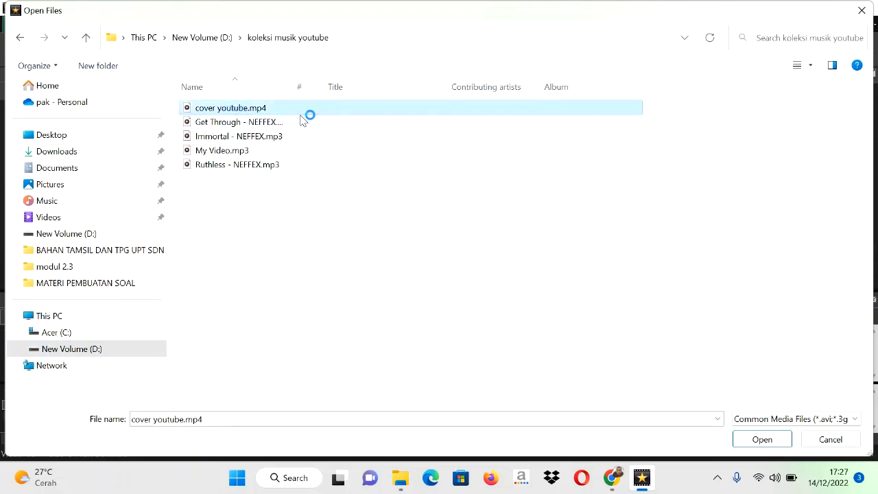
{"action": "left_click", "coordinate": [755, 439]}
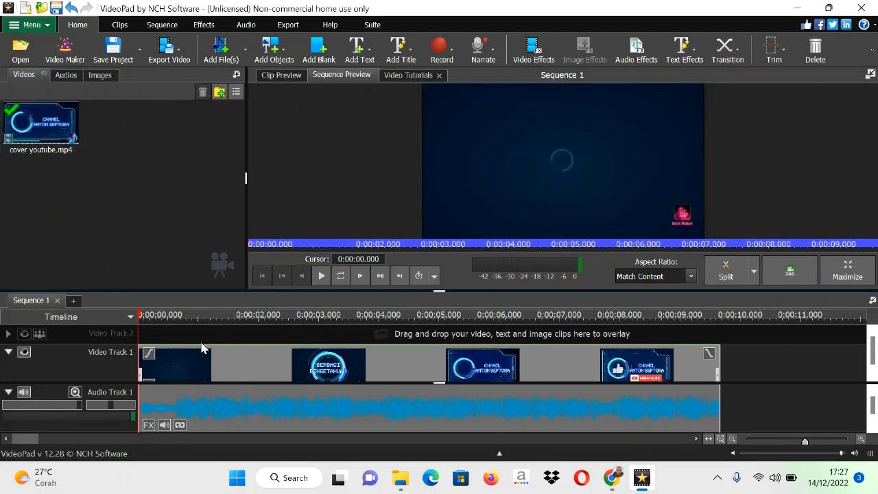
Step: Import WhatsApp Video 2022-08-30 at 16.56.49.mp4 from the PENDIDIKAN GURU PENGGERAK folder on drive D
{"action": "left_click", "coordinate": [28, 55]}
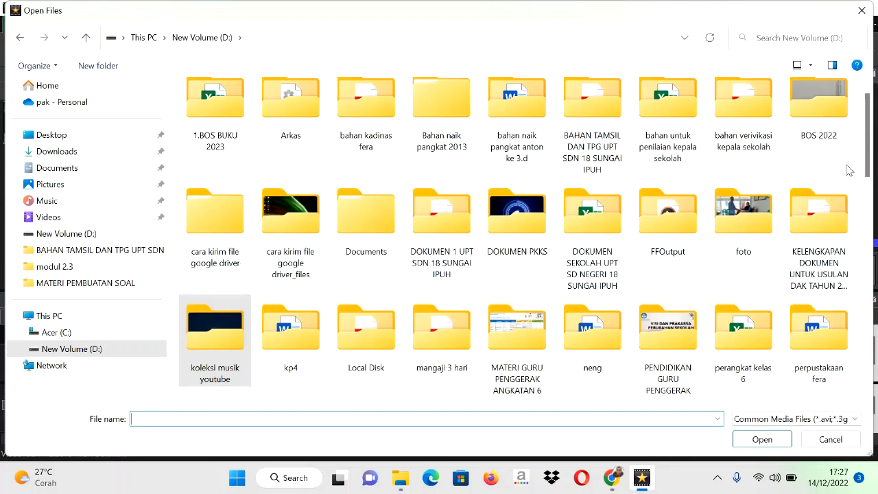
{"action": "left_click_drag", "start_coordinate": [870, 156], "coordinate": [870, 180]}
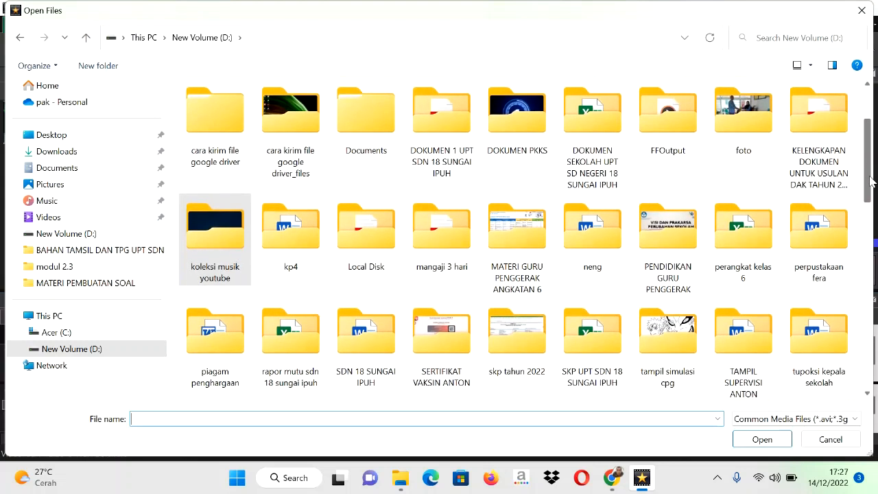
{"action": "double_click", "coordinate": [670, 260]}
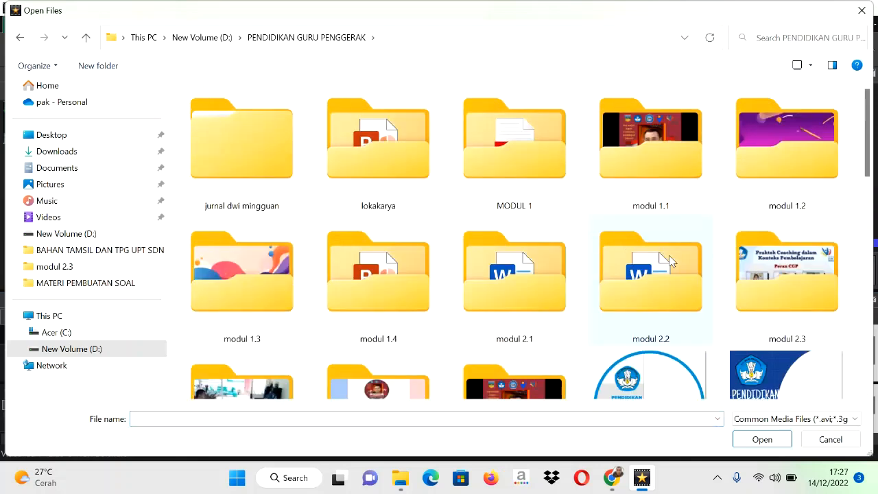
{"action": "left_click_drag", "start_coordinate": [870, 128], "coordinate": [867, 427]}
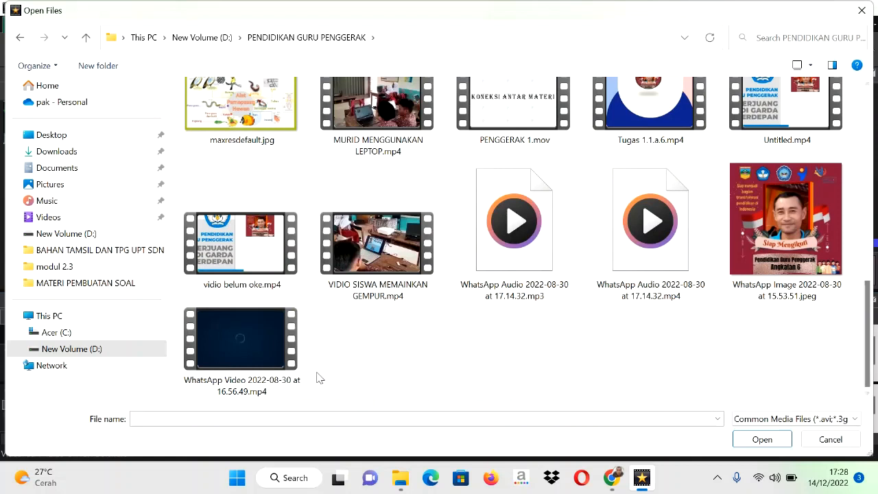
{"action": "left_click", "coordinate": [254, 356]}
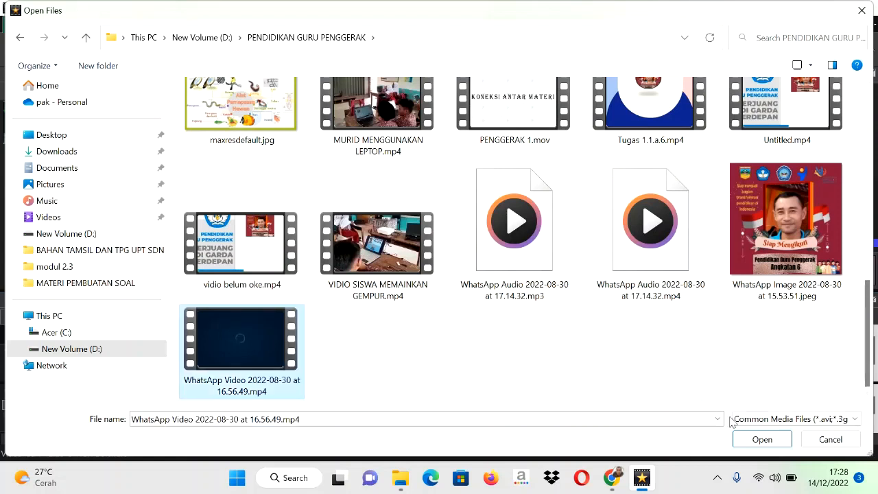
{"action": "left_click", "coordinate": [779, 440]}
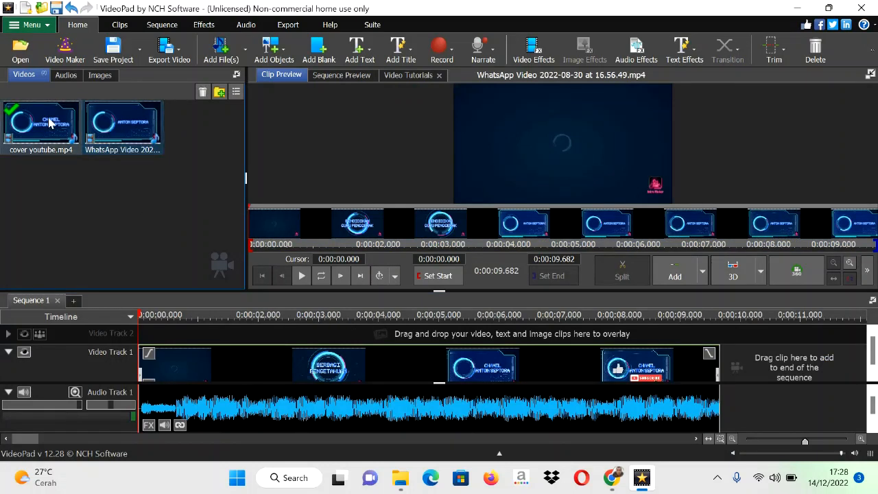
Step: Browse for media to import in the pendampingan dengan PP folder, inside PENDIDIKAN GURU PENGGERAK on drive D
{"action": "left_click", "coordinate": [24, 60]}
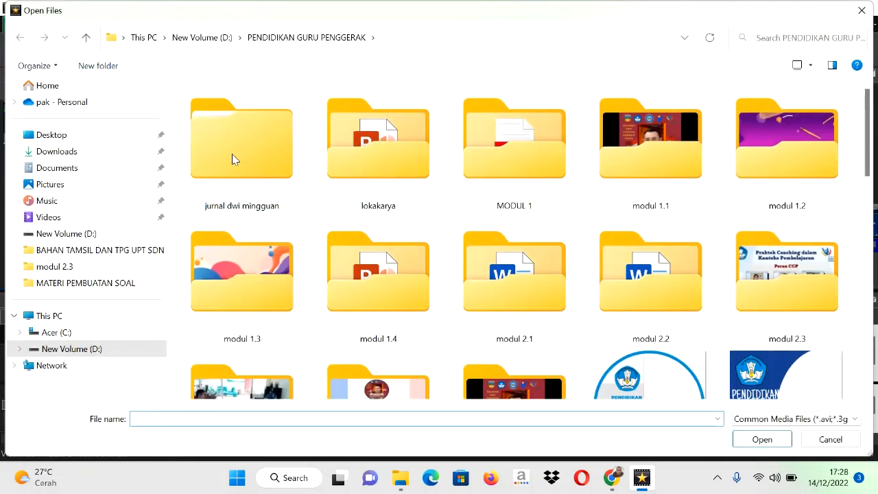
{"action": "left_click", "coordinate": [90, 236]}
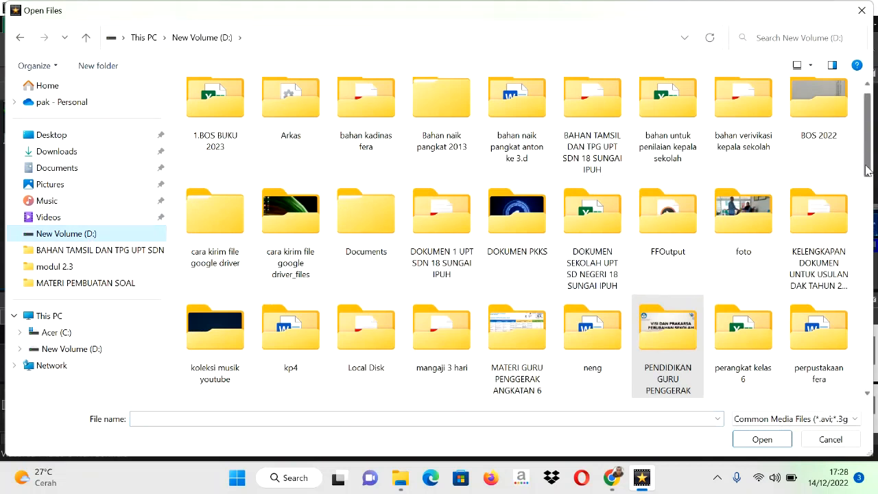
{"action": "left_click_drag", "start_coordinate": [868, 170], "coordinate": [865, 162]}
{"action": "scroll", "coordinate": [649, 270], "scroll_direction": "down", "scroll_amount": 3}
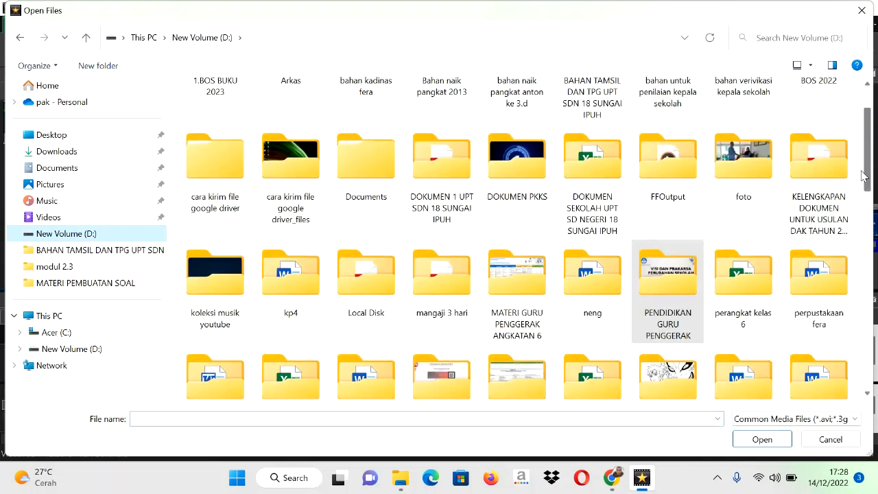
{"action": "double_click", "coordinate": [649, 269]}
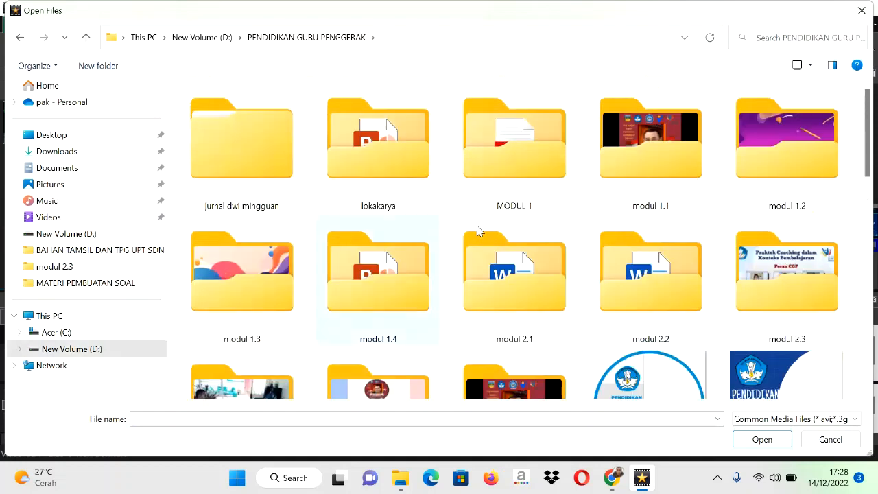
{"action": "left_click_drag", "start_coordinate": [868, 122], "coordinate": [857, 146]}
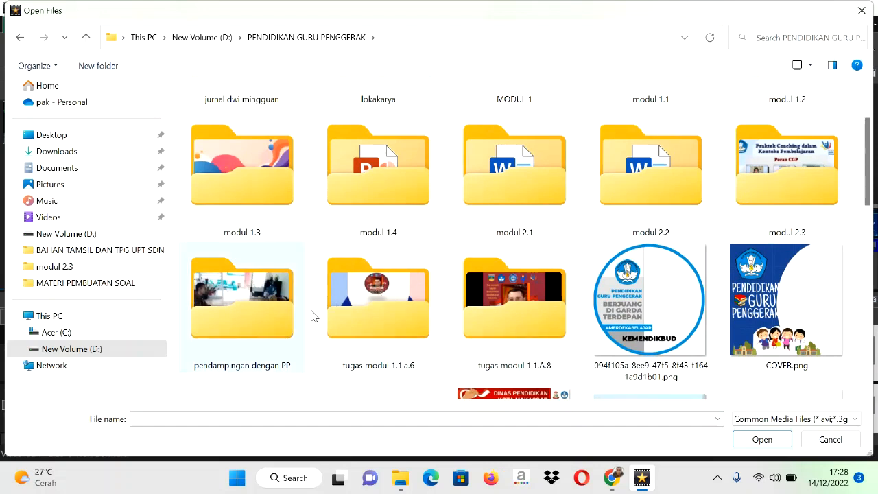
{"action": "double_click", "coordinate": [245, 324]}
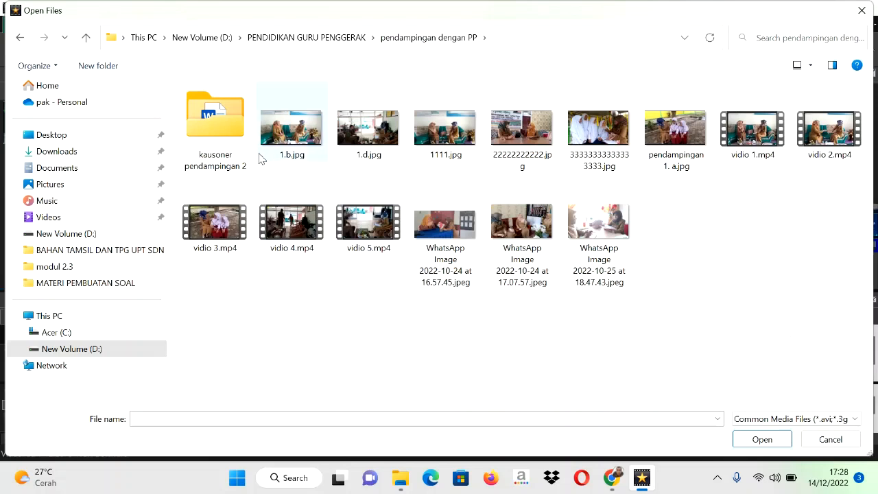
{"action": "left_click", "coordinate": [20, 38]}
{"action": "double_click", "coordinate": [251, 319]}
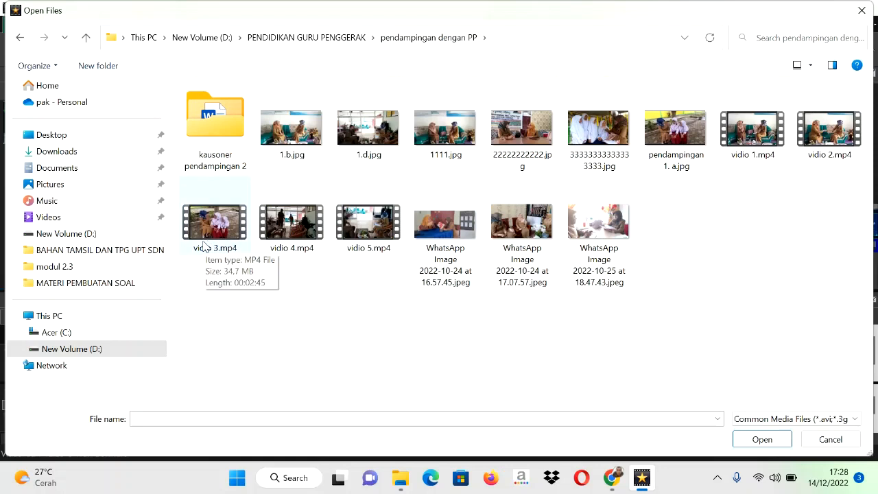
Step: Import vidio 1.mp4, vidio 2.mp4, vidio 3.mp4, vidio 4.mp4 and vidio 5.mp4 together into the project
{"action": "left_click", "coordinate": [747, 160]}
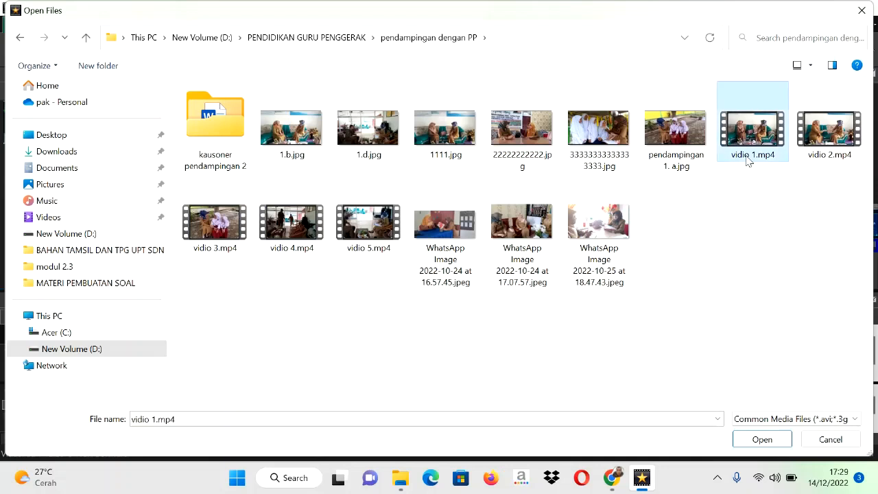
{"action": "left_click", "coordinate": [826, 146], "text": "ctrl"}
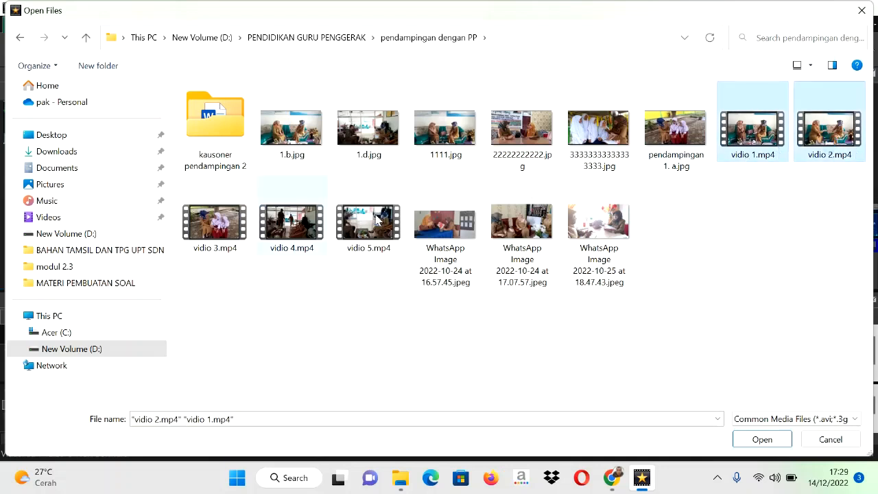
{"action": "left_click", "coordinate": [238, 225], "text": "ctrl"}
{"action": "left_click", "coordinate": [290, 238], "text": "ctrl"}
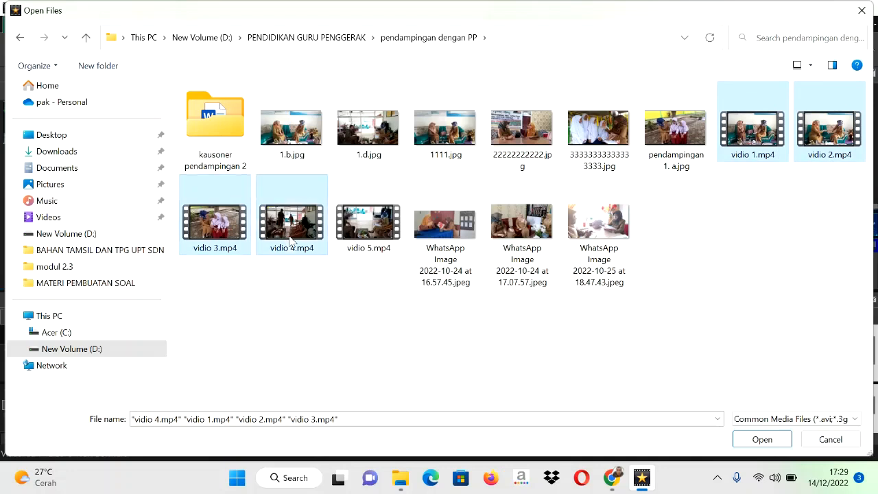
{"action": "left_click", "coordinate": [374, 245], "text": "ctrl"}
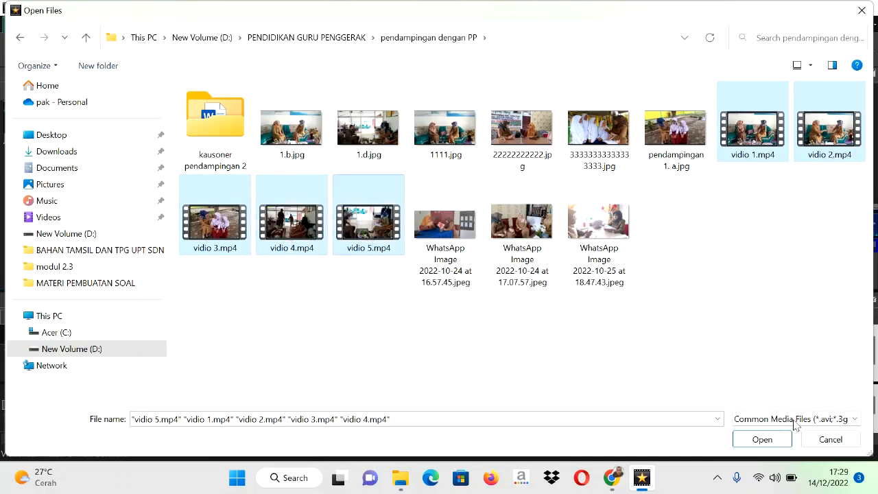
{"action": "left_click", "coordinate": [766, 445]}
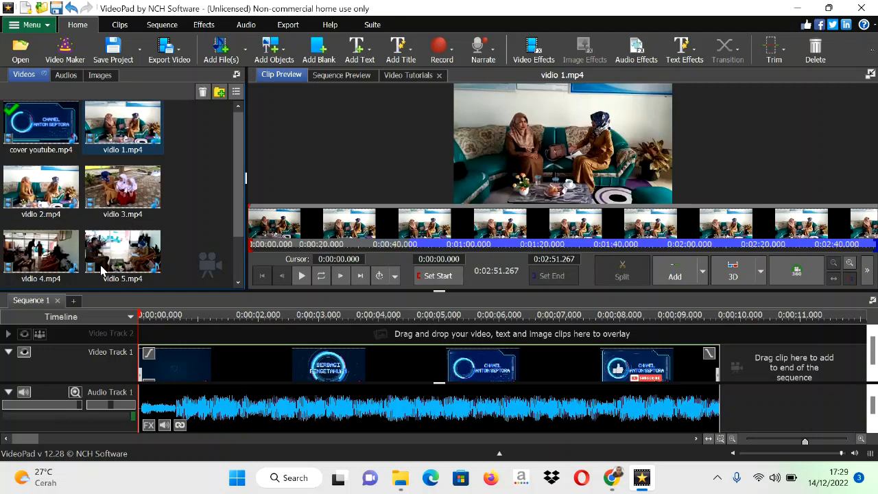
Step: Add the WhatsApp Video clip to Video Track 1 directly after the cover youtube.mp4 clip
{"action": "scroll", "coordinate": [457, 339], "scroll_direction": "down", "scroll_amount": 2}
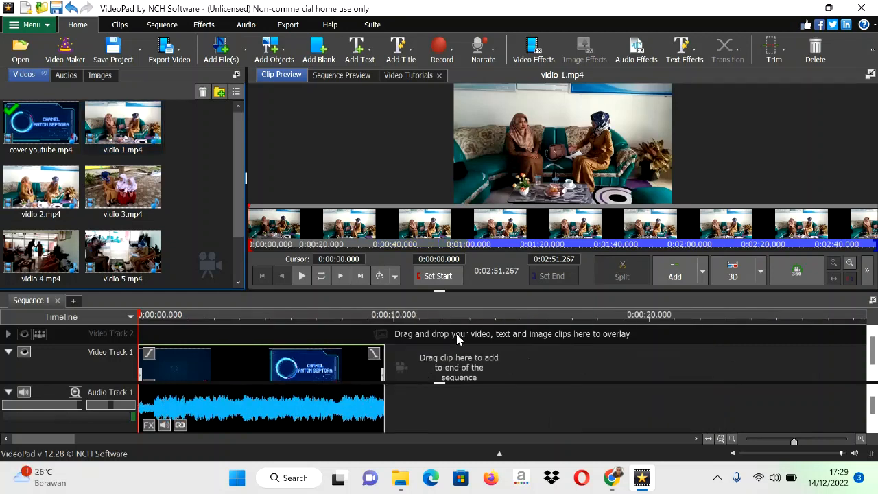
{"action": "scroll", "coordinate": [516, 415], "scroll_direction": "down", "scroll_amount": 1}
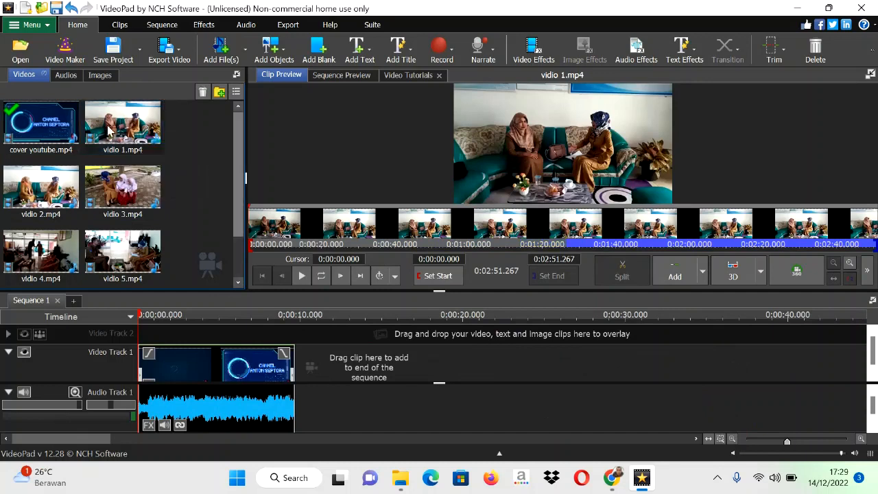
{"action": "scroll", "coordinate": [245, 164], "scroll_direction": "down", "scroll_amount": 1}
{"action": "left_click", "coordinate": [42, 254]}
{"action": "left_click_drag", "start_coordinate": [43, 254], "coordinate": [406, 368]}
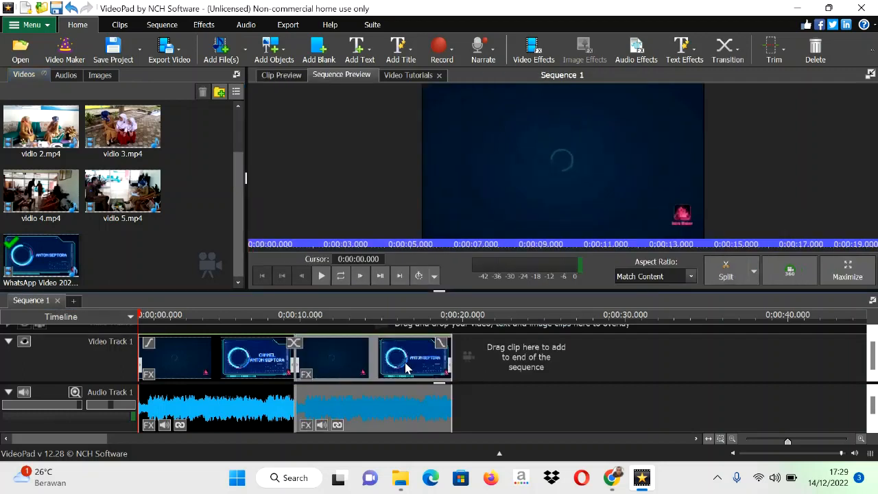
Step: Append vidio 1.mp4 to the end of the sequence on Video Track 1
{"action": "left_click", "coordinate": [732, 439]}
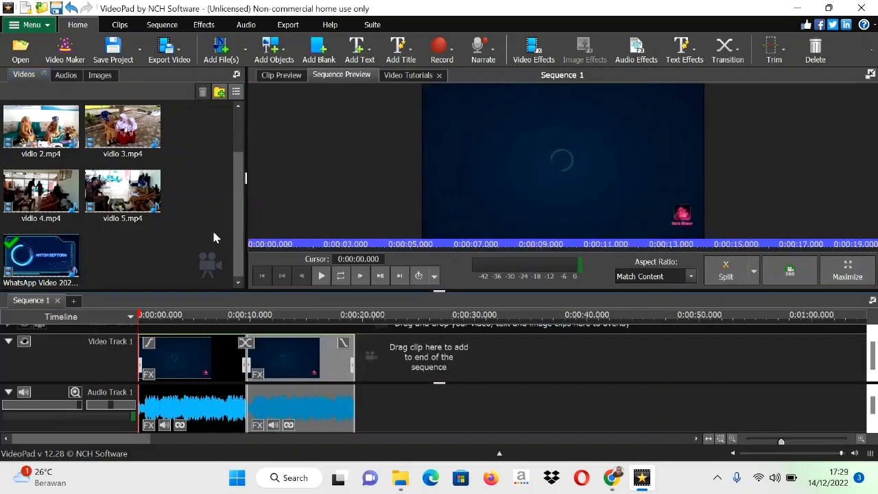
{"action": "scroll", "coordinate": [238, 142], "scroll_direction": "up", "scroll_amount": 1}
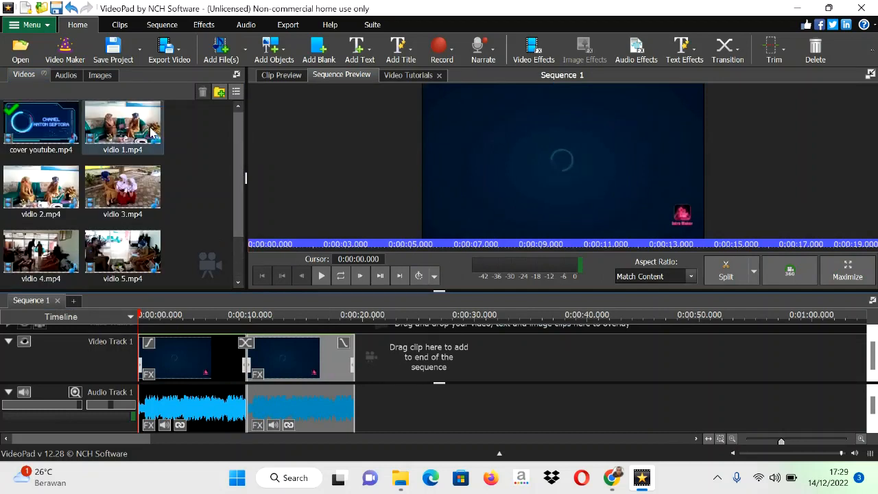
{"action": "left_click_drag", "start_coordinate": [151, 130], "coordinate": [421, 369]}
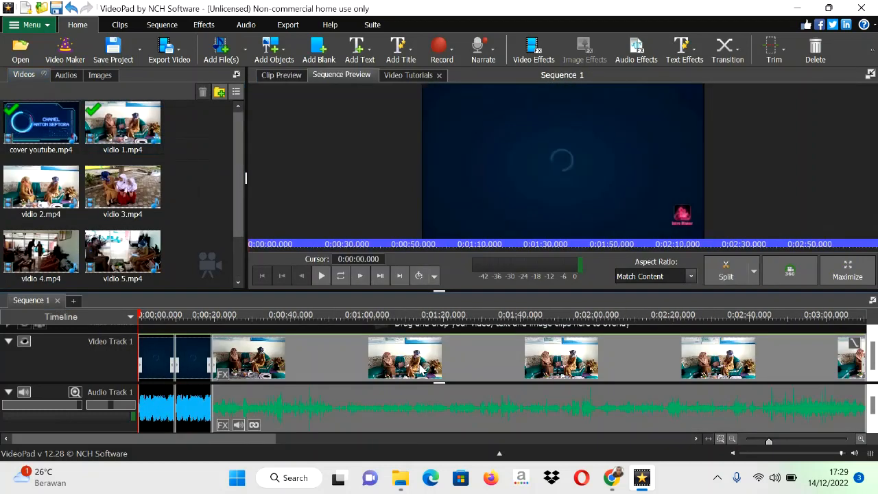
Step: Append vidio 2.mp4 to Video Track 1 directly after vidio 1.mp4
{"action": "left_click", "coordinate": [731, 439]}
{"action": "left_click", "coordinate": [731, 439]}
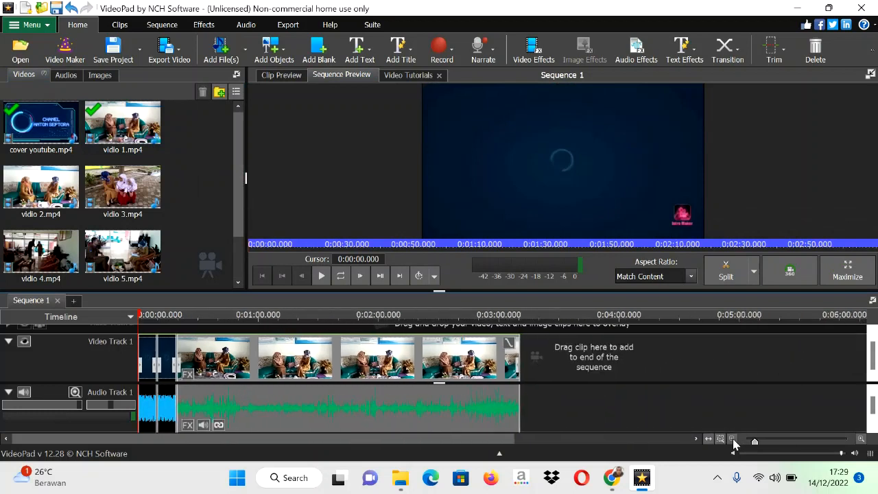
{"action": "left_click", "coordinate": [731, 438]}
{"action": "left_click", "coordinate": [731, 439]}
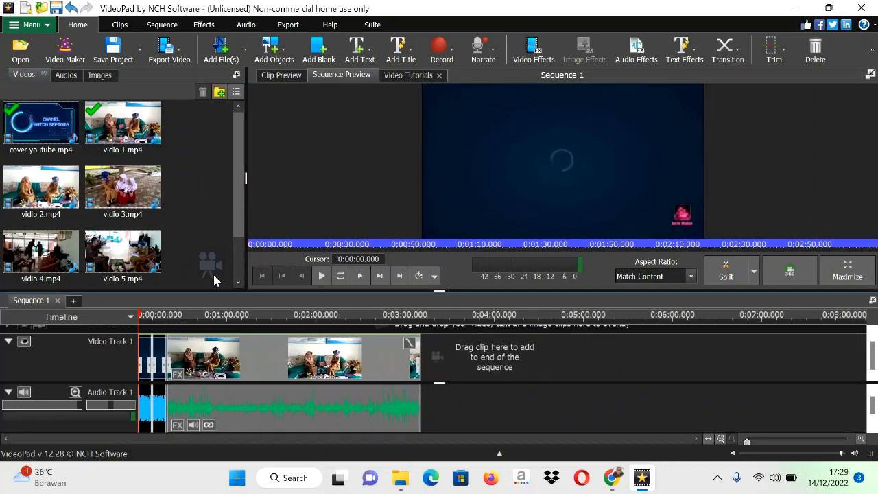
{"action": "mouse_move", "coordinate": [33, 195]}
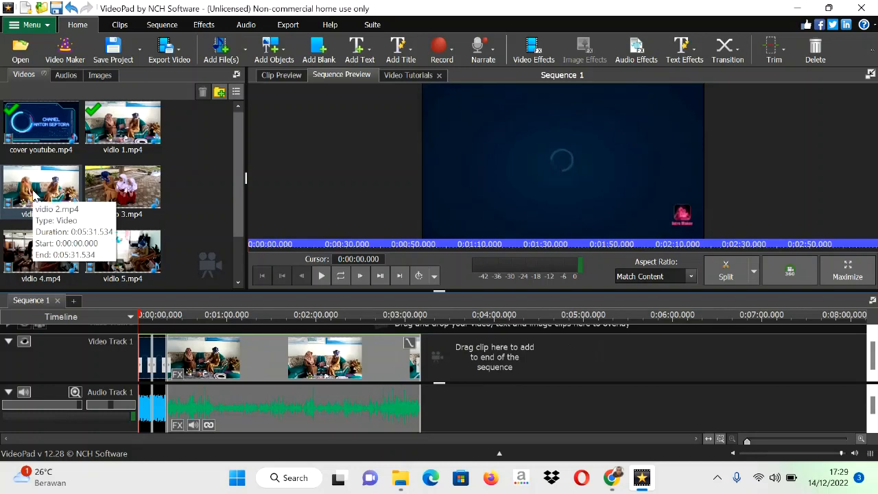
{"action": "left_click_drag", "start_coordinate": [42, 194], "coordinate": [429, 365]}
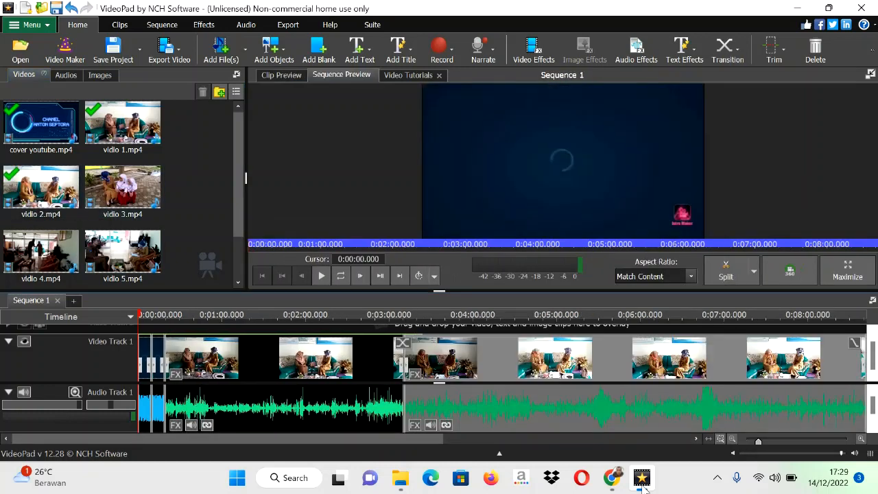
Step: Append vidio 3.mp4 to Video Track 1 directly after vidio 2.mp4
{"action": "left_click", "coordinate": [732, 439]}
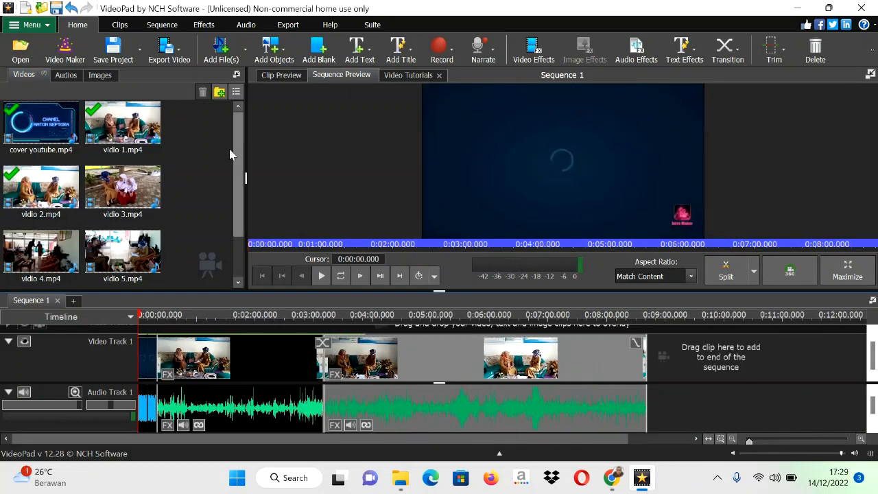
{"action": "scroll", "coordinate": [240, 157], "scroll_direction": "down", "scroll_amount": 2}
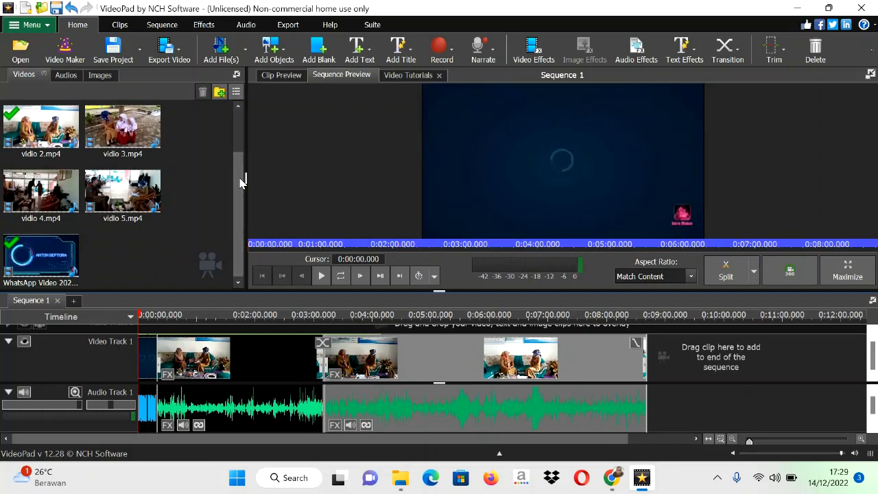
{"action": "left_click", "coordinate": [132, 141]}
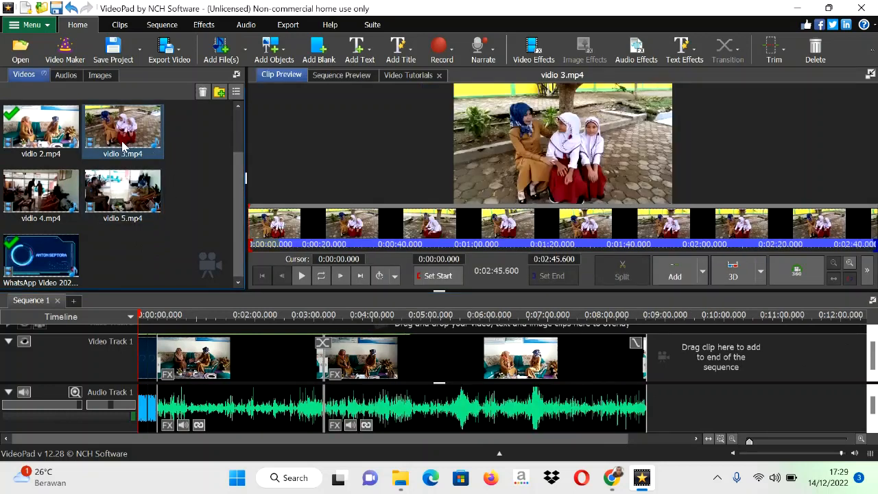
{"action": "left_click_drag", "start_coordinate": [121, 139], "coordinate": [729, 368]}
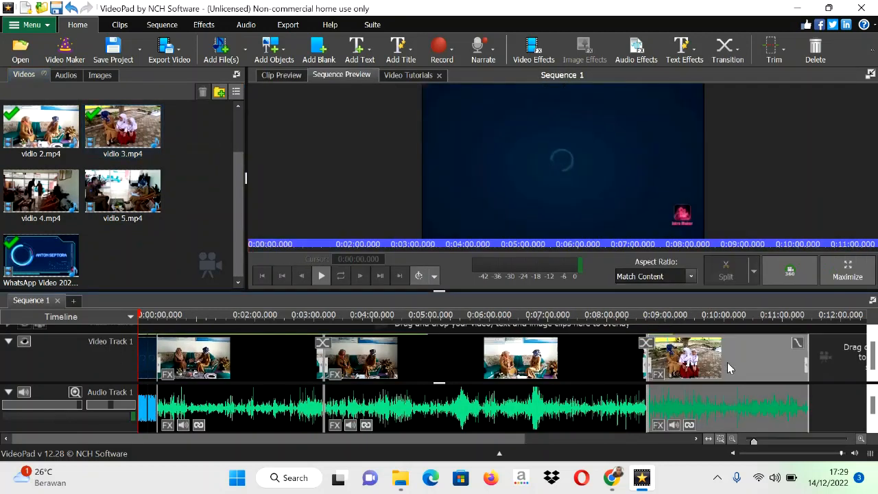
Step: Append vidio 4.mp4 and then vidio 5.mp4 to the end of the sequence on Video Track 1
{"action": "left_click", "coordinate": [731, 445]}
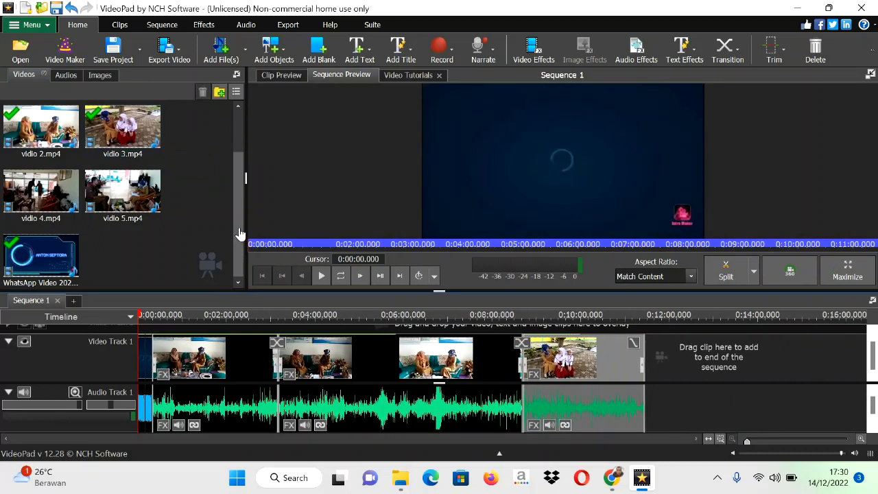
{"action": "left_click_drag", "start_coordinate": [48, 198], "coordinate": [686, 354]}
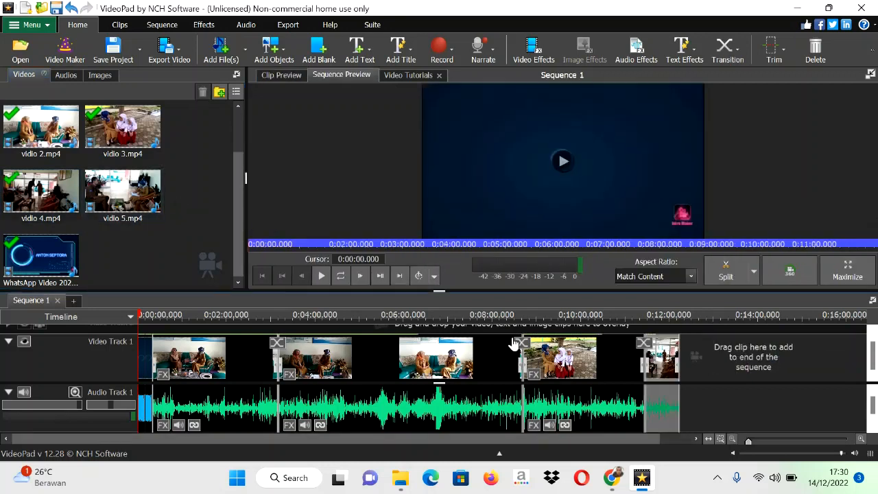
{"action": "left_click", "coordinate": [732, 439]}
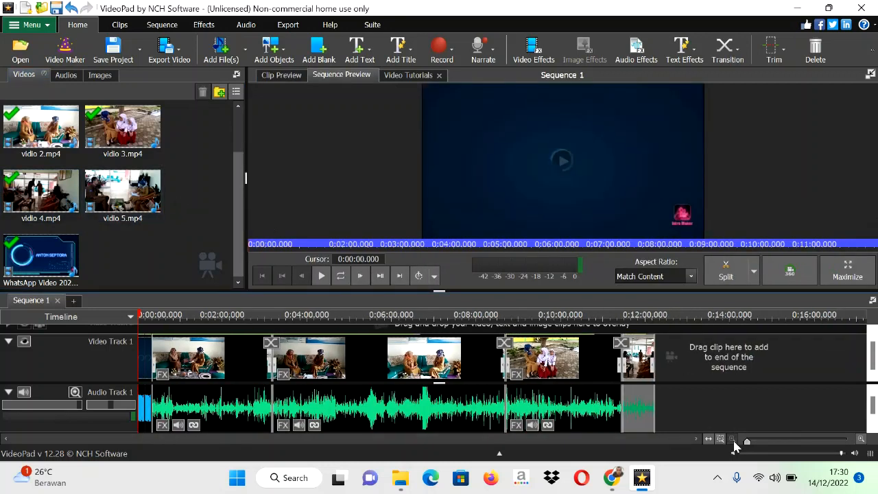
{"action": "left_click_drag", "start_coordinate": [90, 199], "coordinate": [708, 377]}
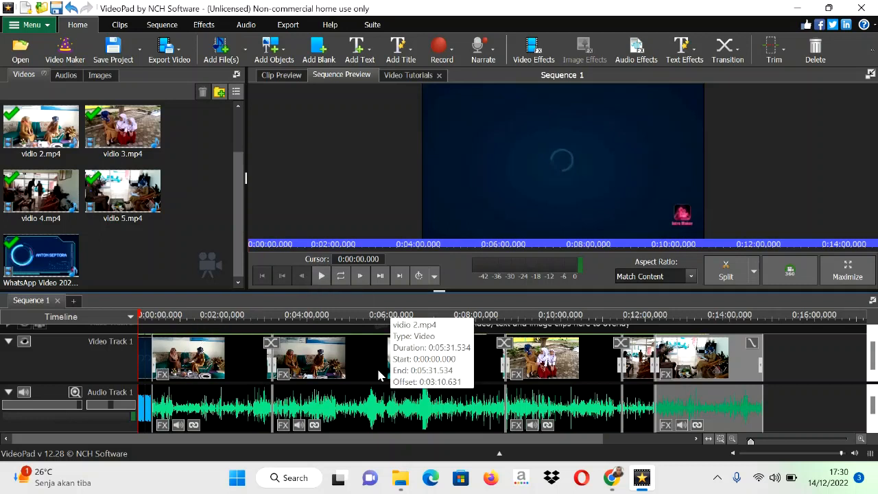
Step: Play Sequence 1 from the start and jump to the ends of vidio 1 and vidio 5 and the start of vidio 4 to check the joined clips
{"action": "left_click", "coordinate": [322, 277]}
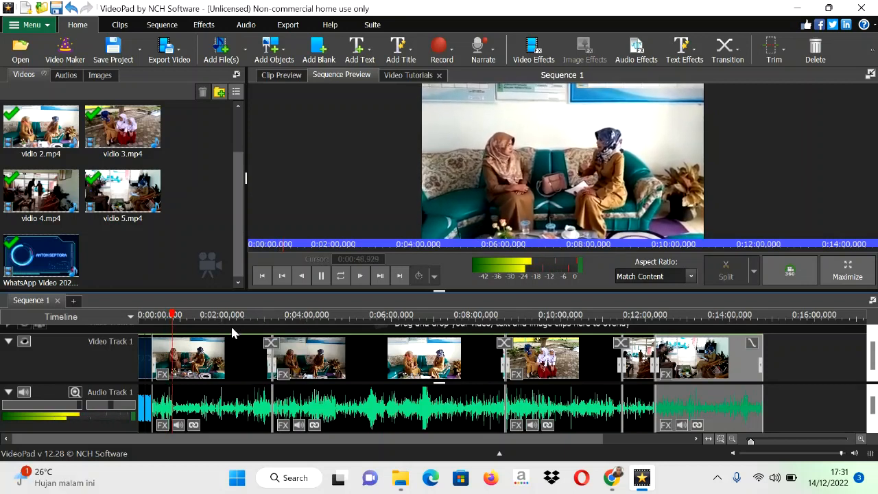
{"action": "left_click", "coordinate": [260, 315]}
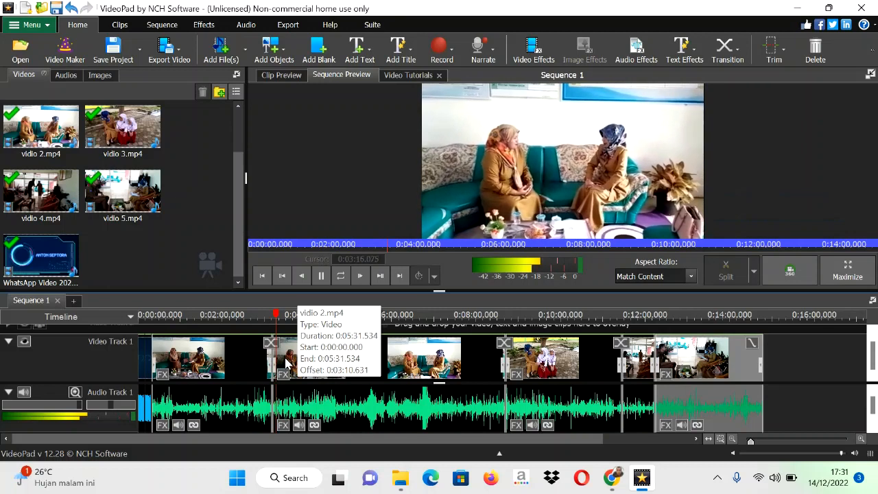
{"action": "left_click", "coordinate": [733, 319]}
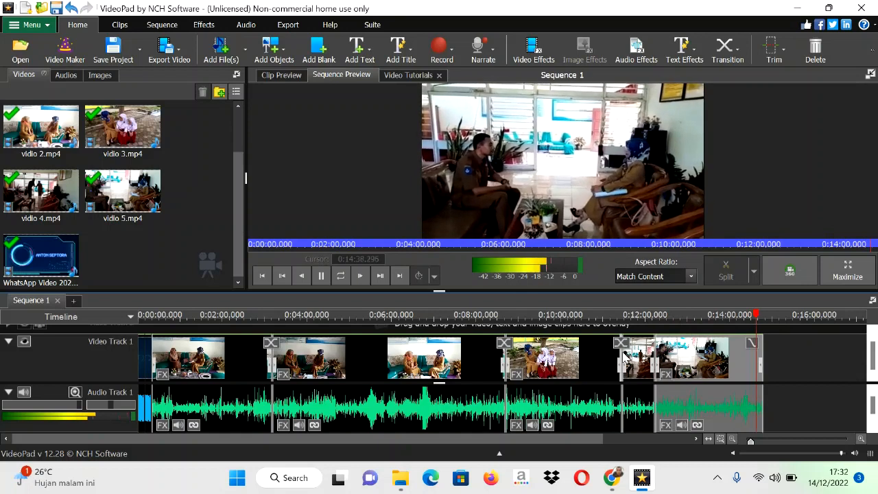
{"action": "left_click", "coordinate": [623, 315]}
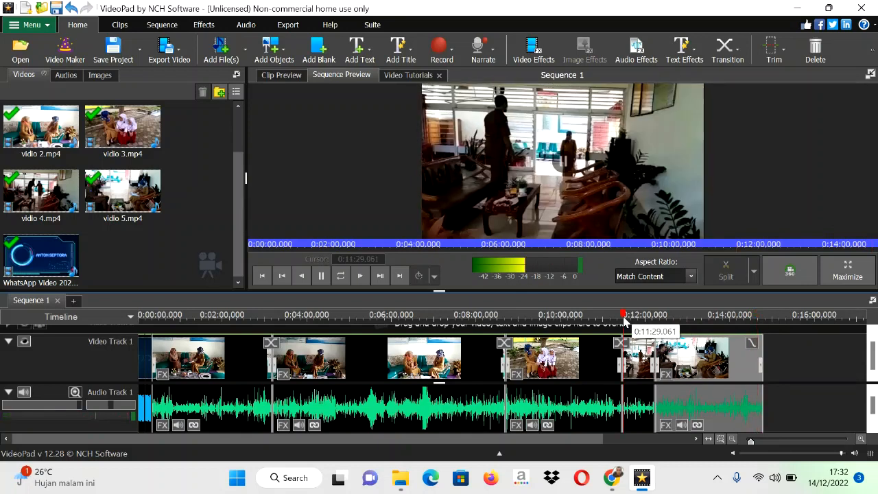
{"action": "left_click", "coordinate": [735, 321]}
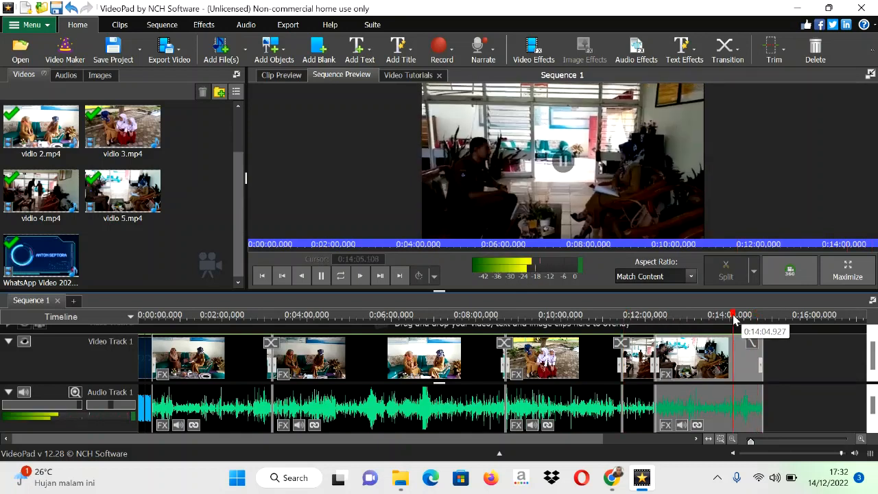
{"action": "left_click", "coordinate": [755, 321]}
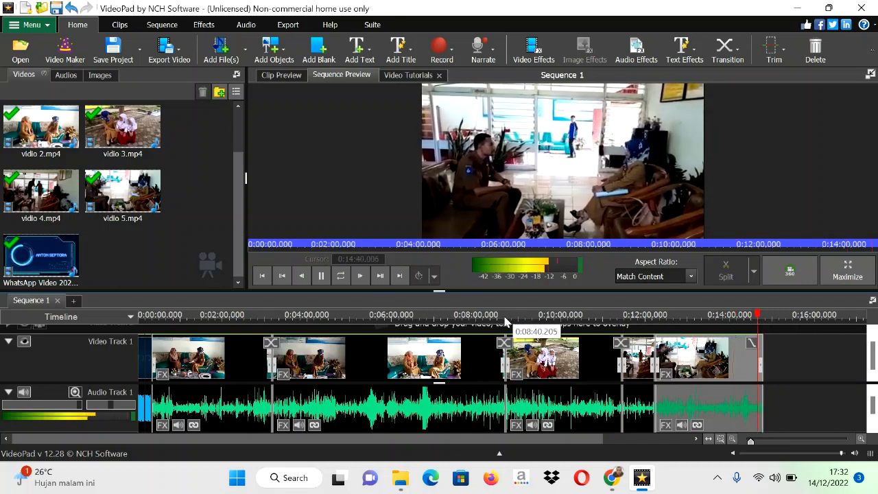
Step: Delete the tail of Sequence 1 from about 0:14:36.750 to its end and play the new ending
{"action": "left_click", "coordinate": [320, 276]}
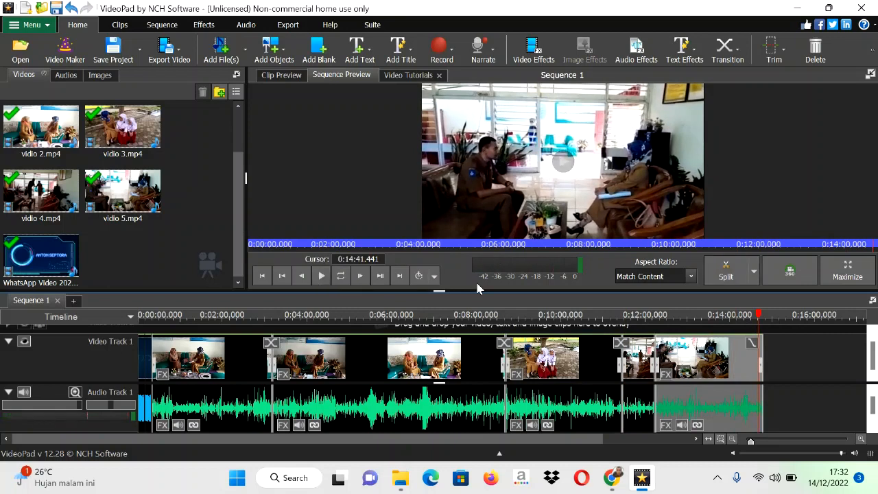
{"action": "left_click", "coordinate": [755, 320]}
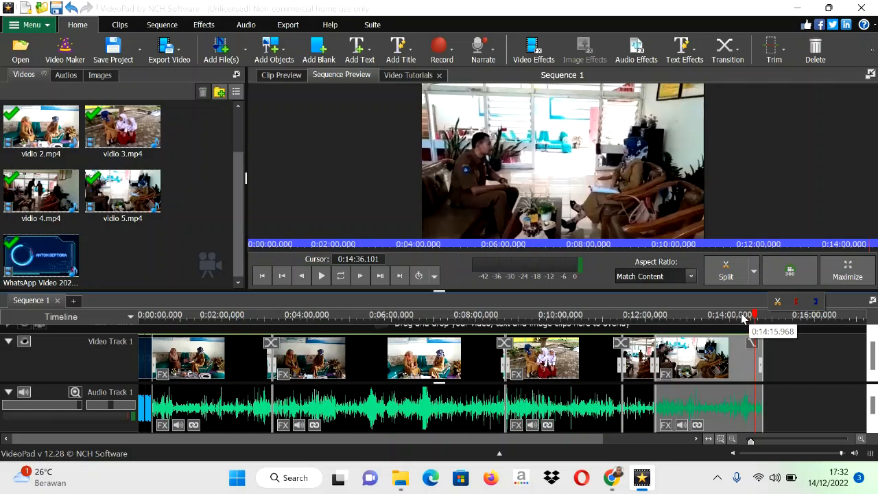
{"action": "left_click", "coordinate": [741, 320]}
{"action": "left_click", "coordinate": [757, 321]}
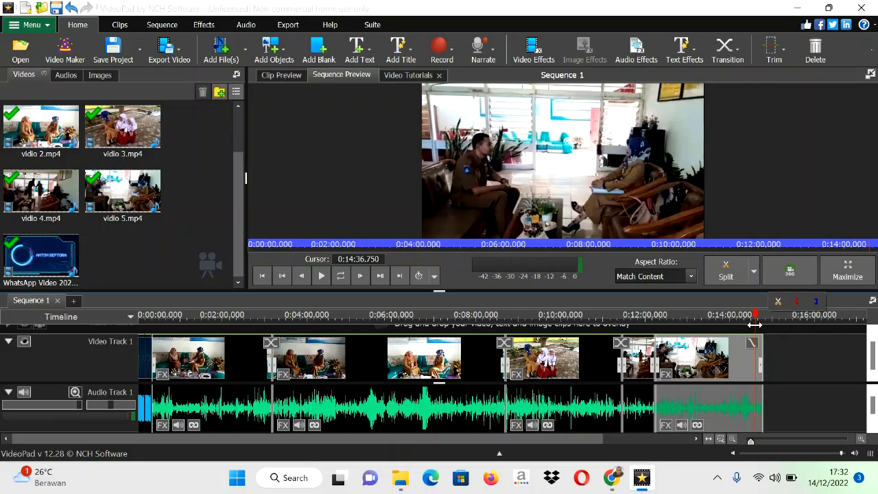
{"action": "left_click_drag", "start_coordinate": [754, 325], "coordinate": [766, 325]}
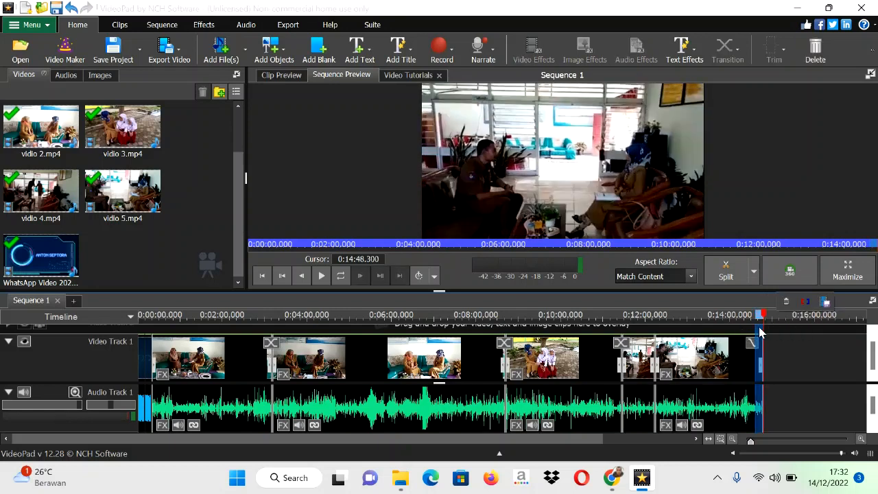
{"action": "left_click", "coordinate": [786, 305]}
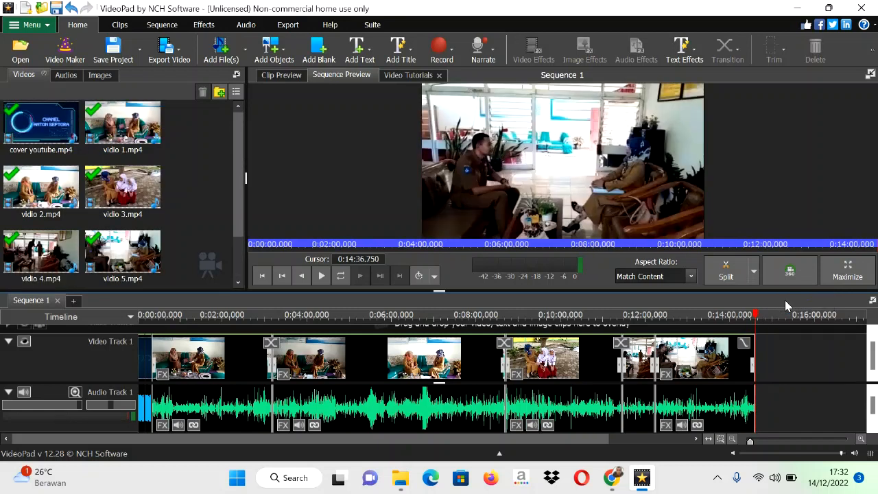
{"action": "left_click_drag", "start_coordinate": [757, 320], "coordinate": [747, 328]}
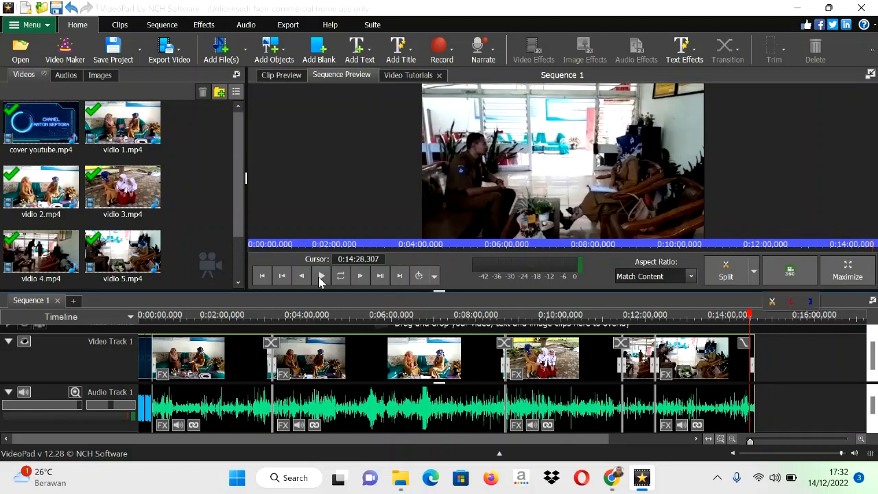
{"action": "left_click", "coordinate": [320, 282]}
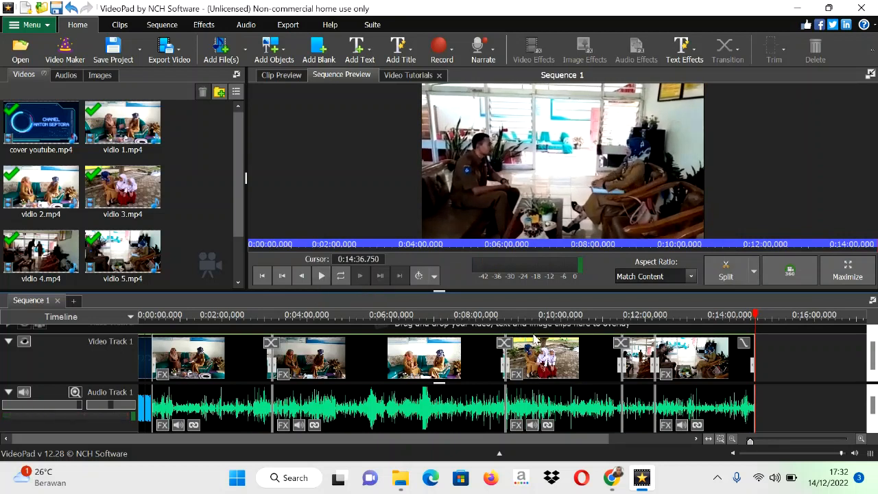
Step: Find the unwanted passage in the vidio 3 clip and delete the region from about 0:10:46.8 to 0:11:13.5
{"action": "left_click", "coordinate": [543, 315]}
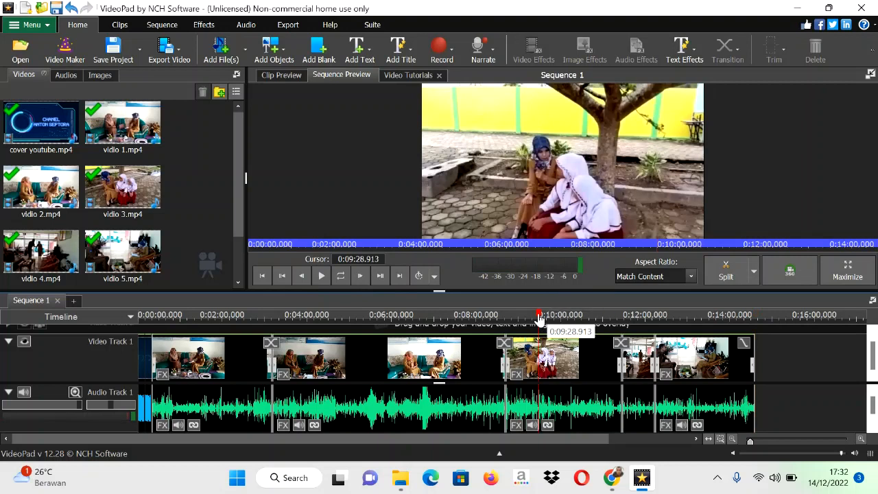
{"action": "left_click_drag", "start_coordinate": [547, 320], "coordinate": [572, 321]}
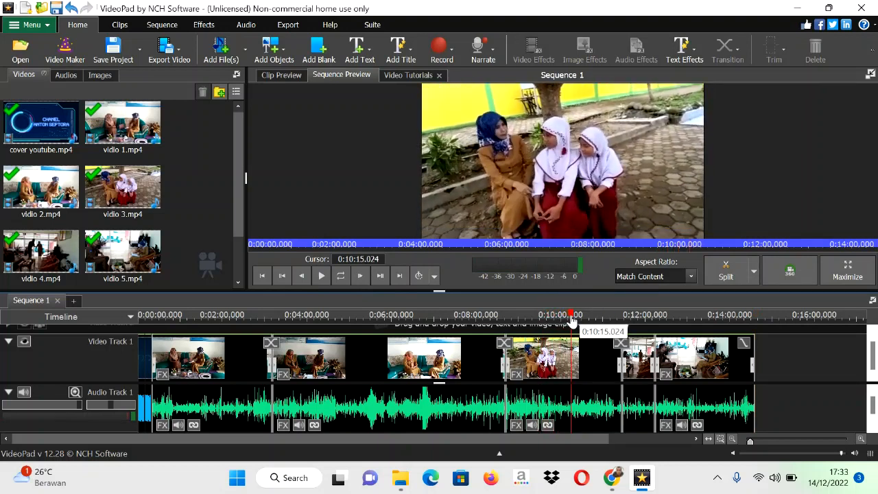
{"action": "left_click", "coordinate": [322, 275]}
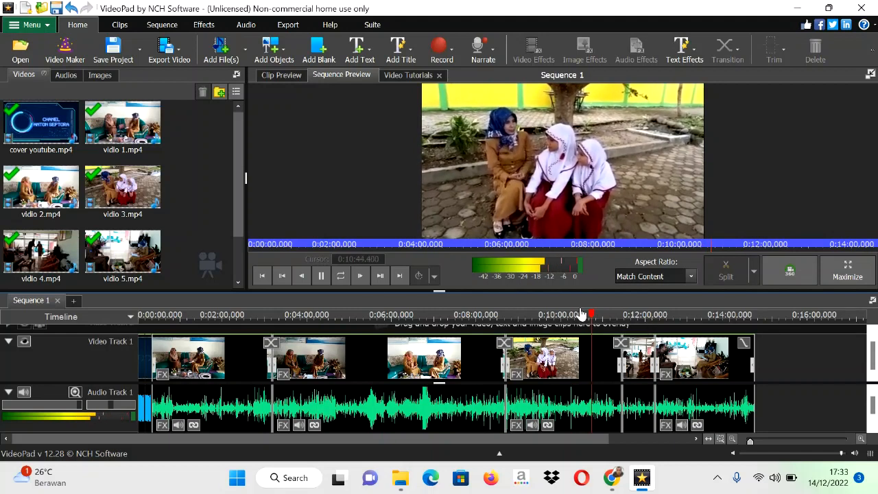
{"action": "left_click", "coordinate": [319, 279]}
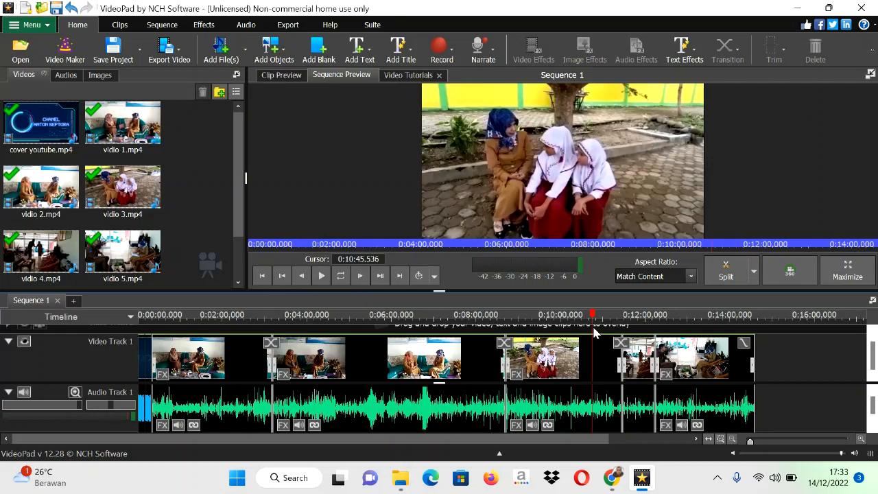
{"action": "mouse_move", "coordinate": [594, 332]}
{"action": "left_mouse_down"}
{"action": "mouse_move", "coordinate": [619, 326]}
{"action": "mouse_move", "coordinate": [607, 330]}
{"action": "left_mouse_up"}
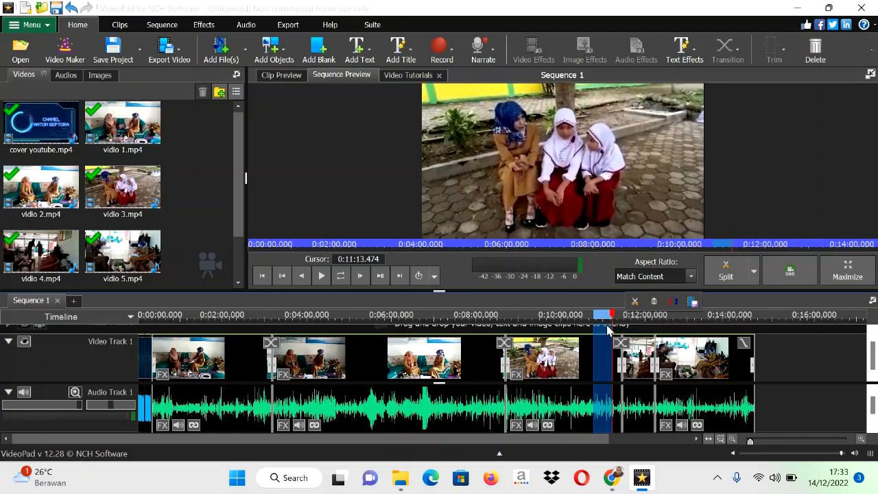
{"action": "left_click", "coordinate": [653, 302]}
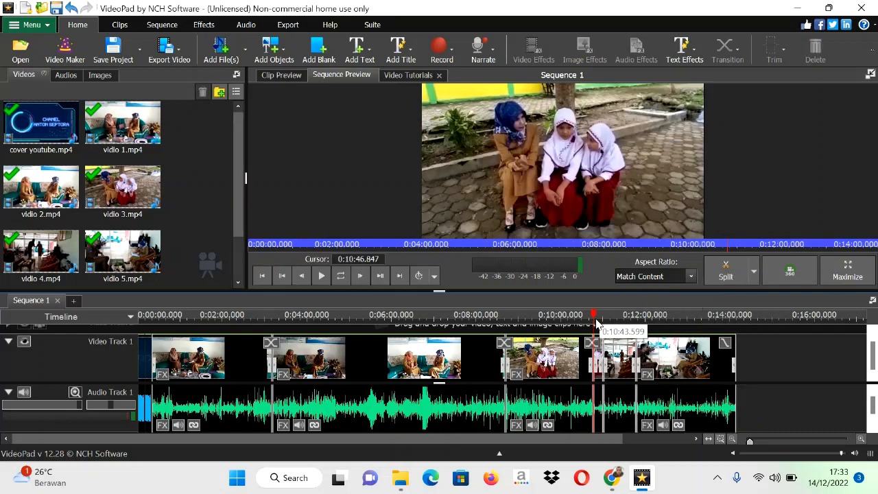
Step: Play Sequence 1 across the cut in the vidio 3 clip to check the join
{"action": "left_click", "coordinate": [589, 317]}
{"action": "left_click", "coordinate": [323, 278]}
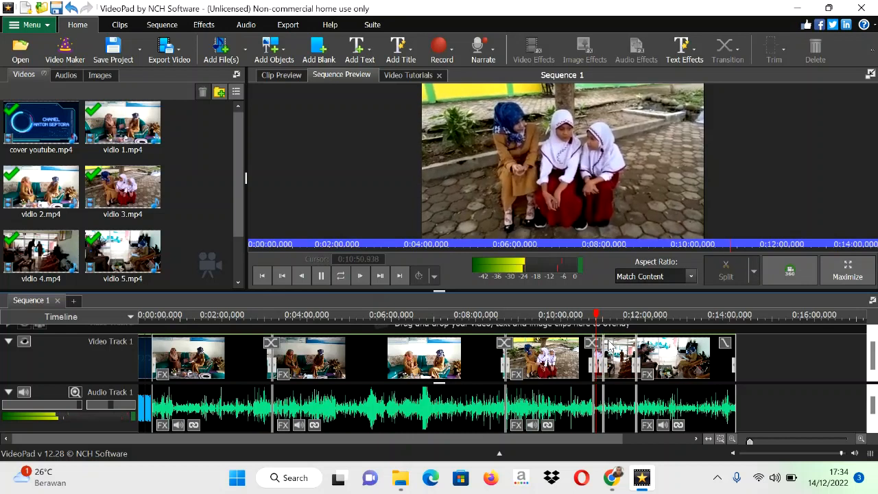
{"action": "left_click", "coordinate": [321, 275]}
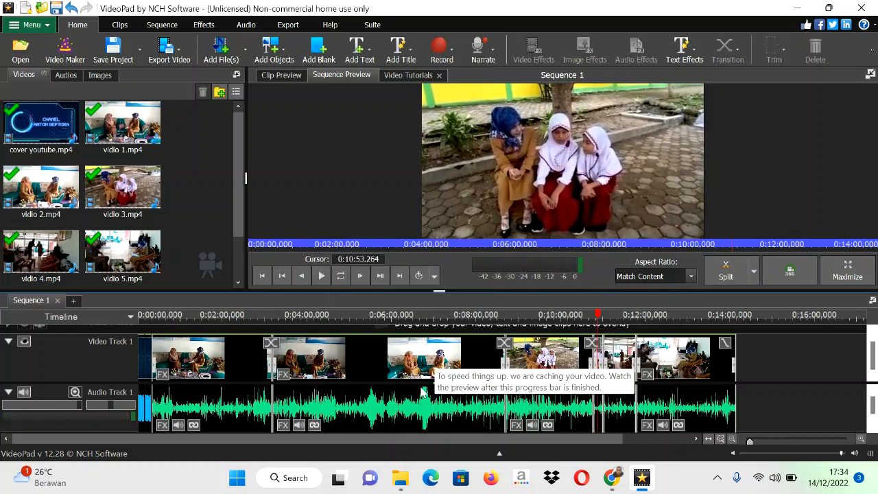
Step: Start exporting the sequence as a video file and name it TUGAS PENDAMPINGAN
{"action": "left_click", "coordinate": [180, 52]}
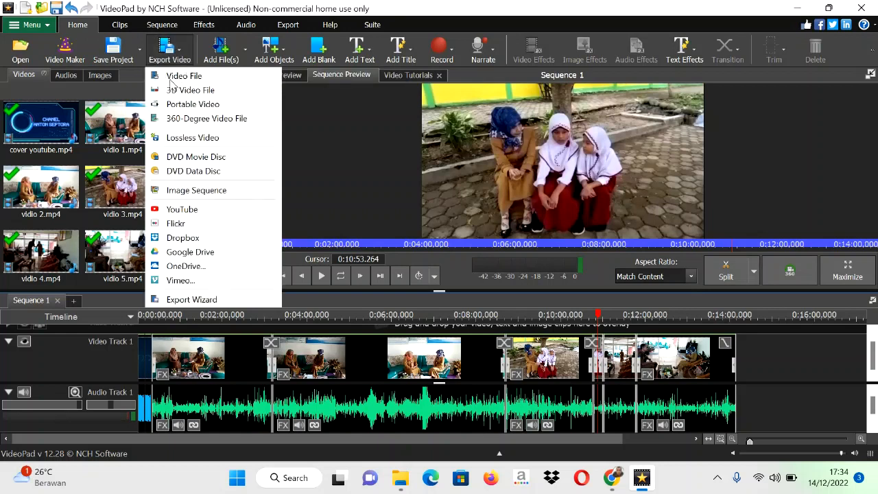
{"action": "left_click", "coordinate": [183, 77]}
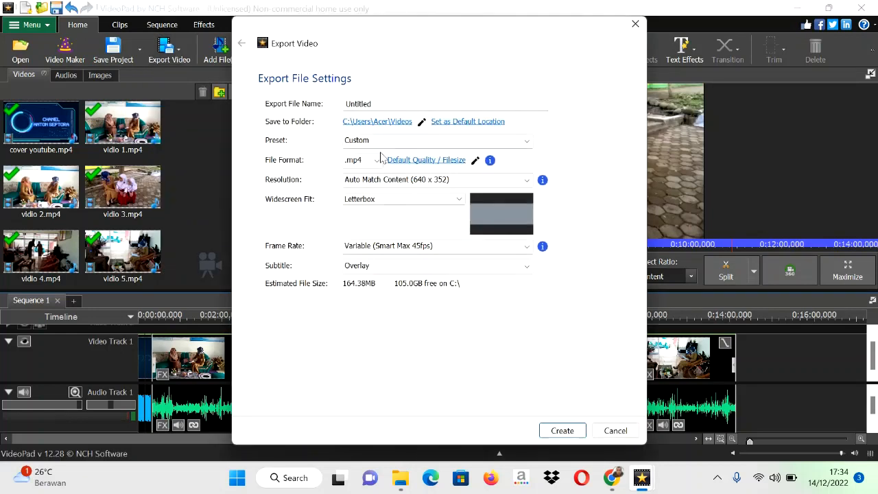
{"action": "left_click", "coordinate": [380, 103]}
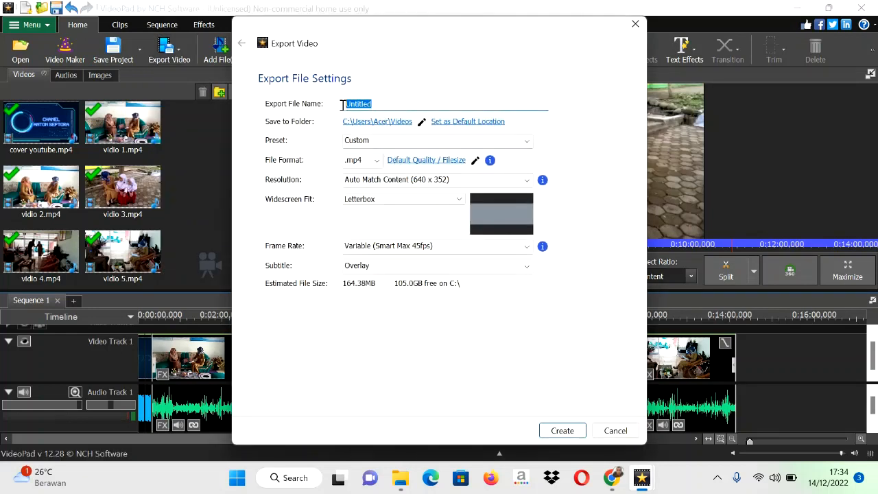
{"action": "type", "text": "g"}
{"action": "key", "text": "BackSpace"}
{"action": "key", "text": "Caps_Lock"}
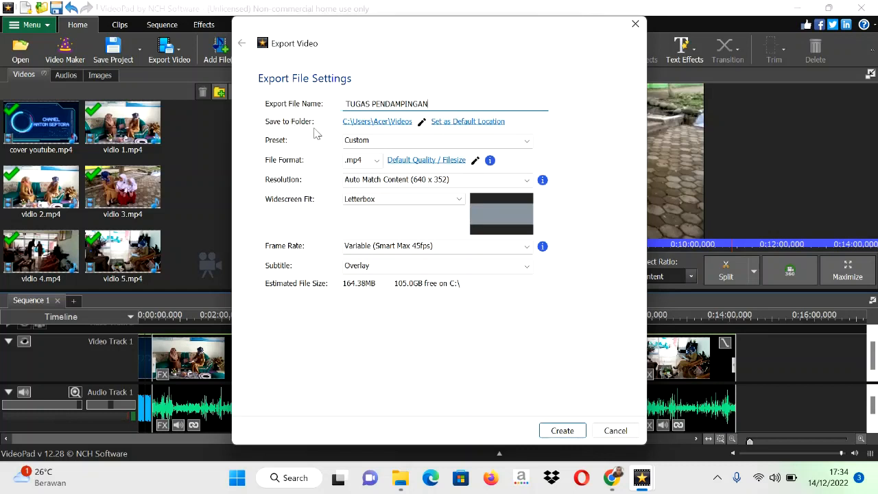
Step: Set the export's save location to New Volume (D:)
{"action": "left_click", "coordinate": [362, 127]}
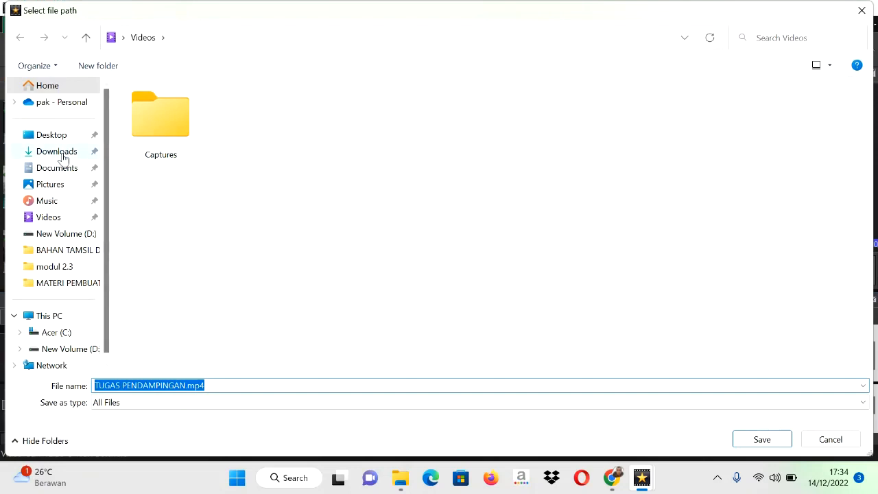
{"action": "left_click", "coordinate": [78, 235]}
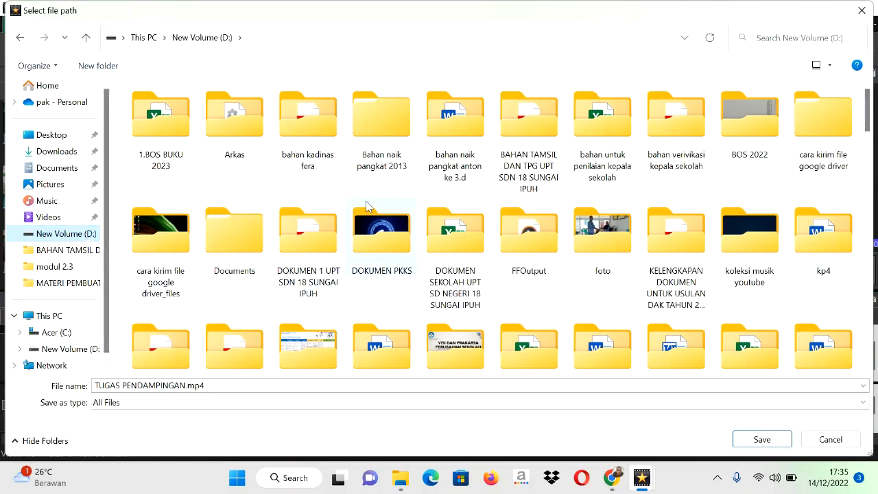
{"action": "left_click", "coordinate": [762, 438]}
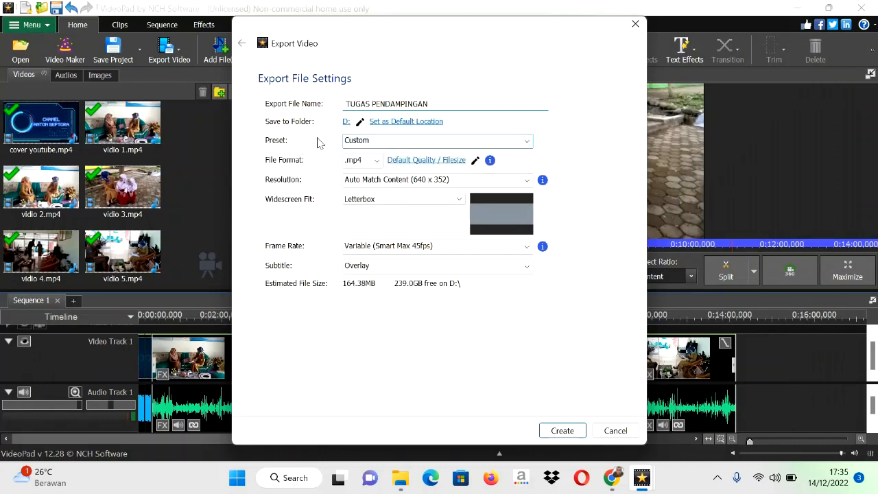
Step: Choose the 720p preset and create the exported video
{"action": "left_click", "coordinate": [360, 141]}
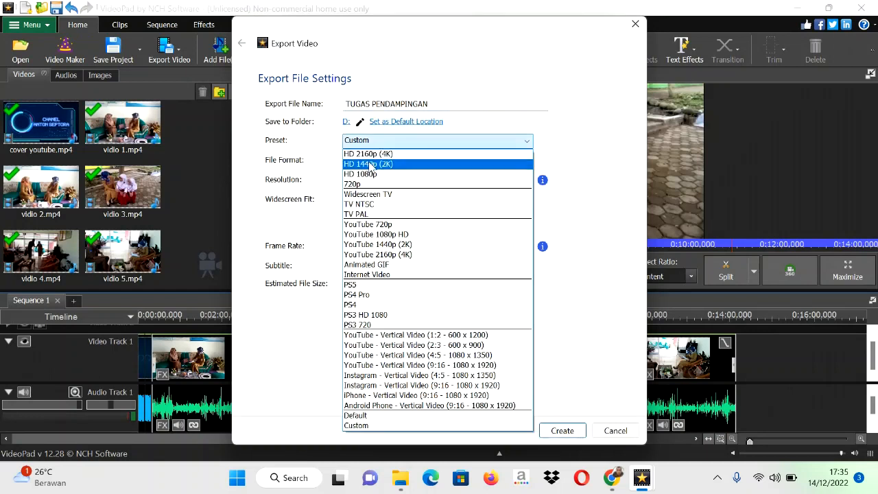
{"action": "left_click", "coordinate": [353, 185]}
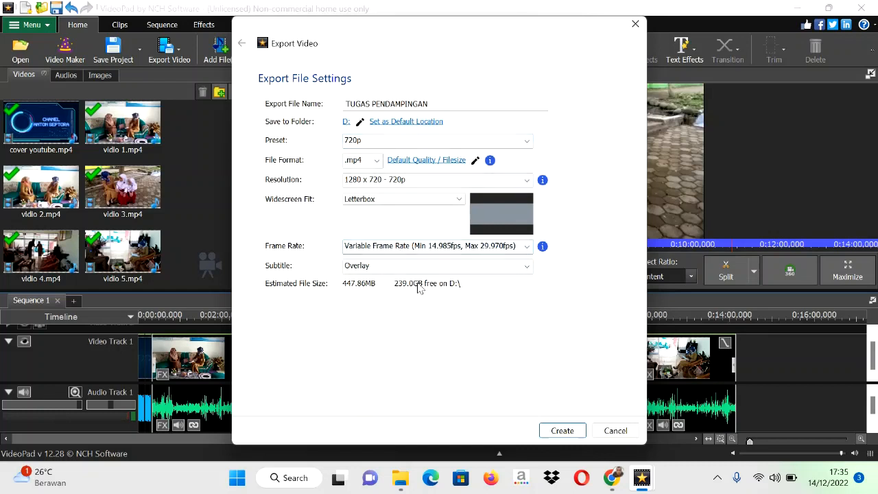
{"action": "left_click", "coordinate": [562, 430]}
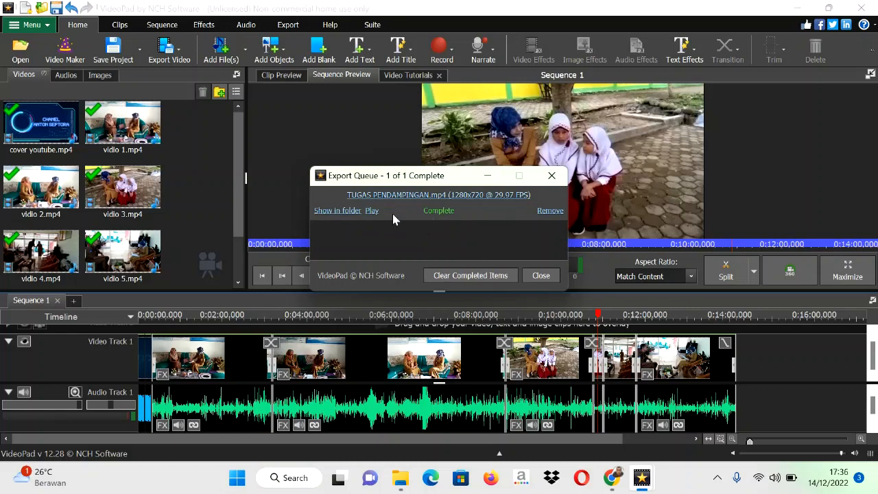
Step: Show the exported file in its folder and open TUGAS PENDAMPINGAN.mp4 in Media Player
{"action": "left_click", "coordinate": [337, 211]}
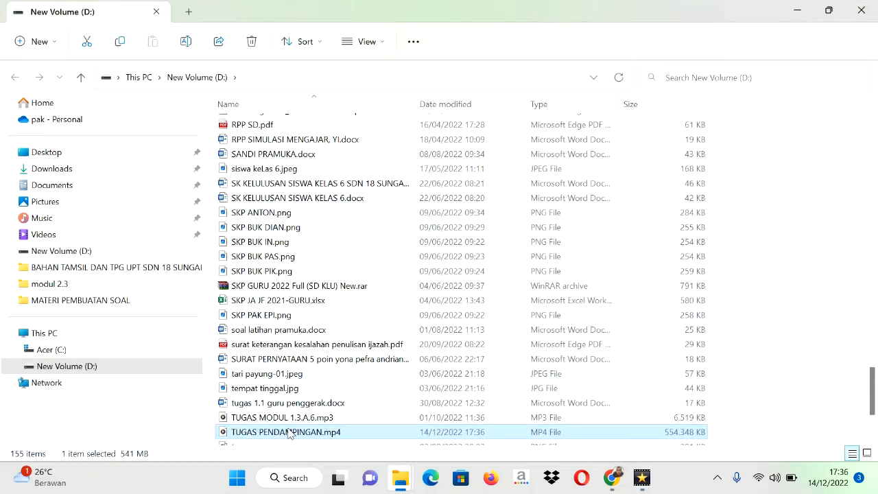
{"action": "scroll", "coordinate": [874, 391], "scroll_direction": "down", "scroll_amount": 2}
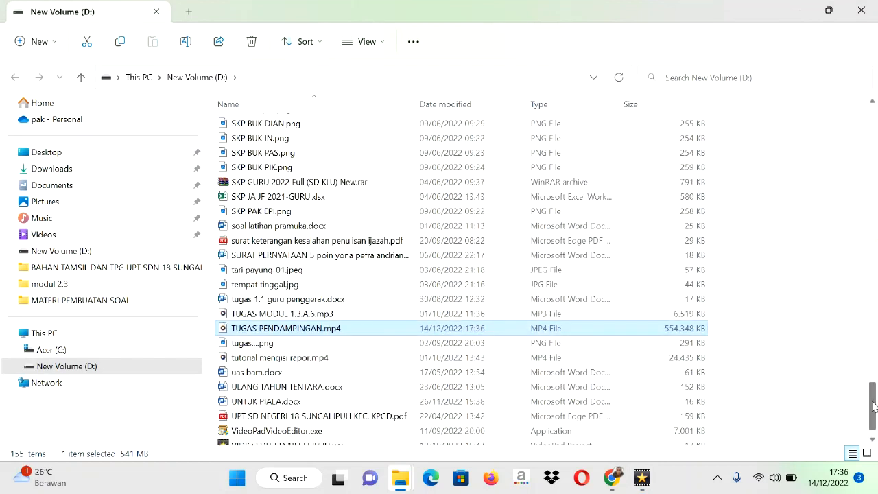
{"action": "double_click", "coordinate": [251, 331]}
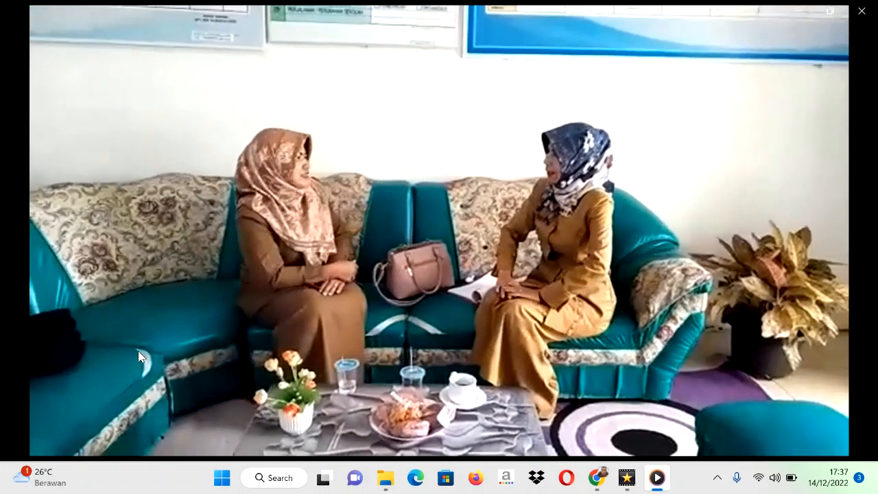
Step: Skim the exported video around the three-minute mark, close to its end and through the opening intro to check the joined clips
{"action": "mouse_move", "coordinate": [92, 394]}
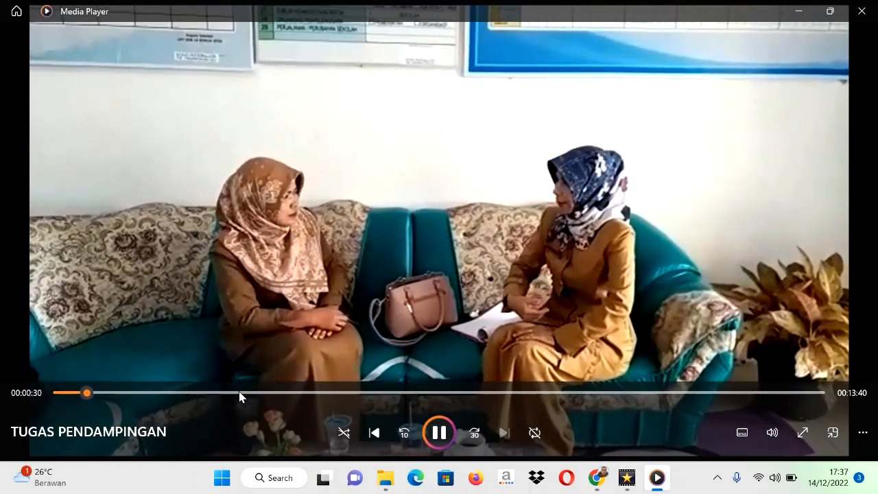
{"action": "left_click", "coordinate": [240, 393]}
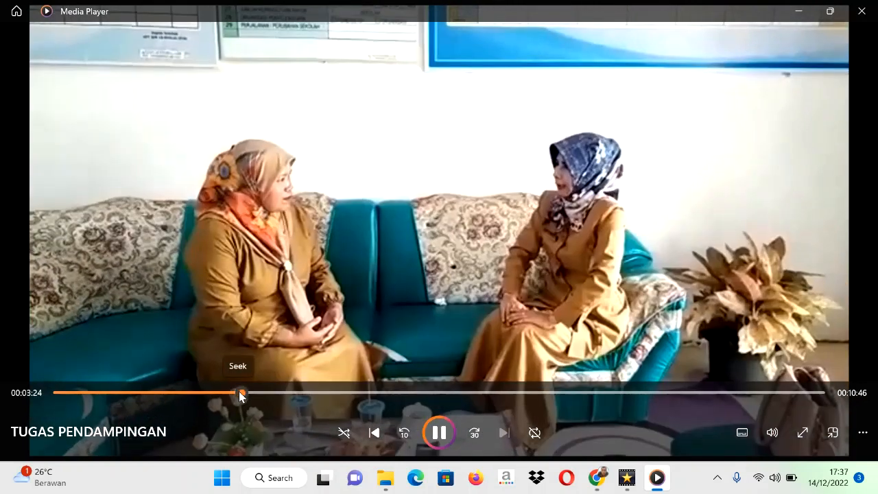
{"action": "left_click", "coordinate": [219, 393]}
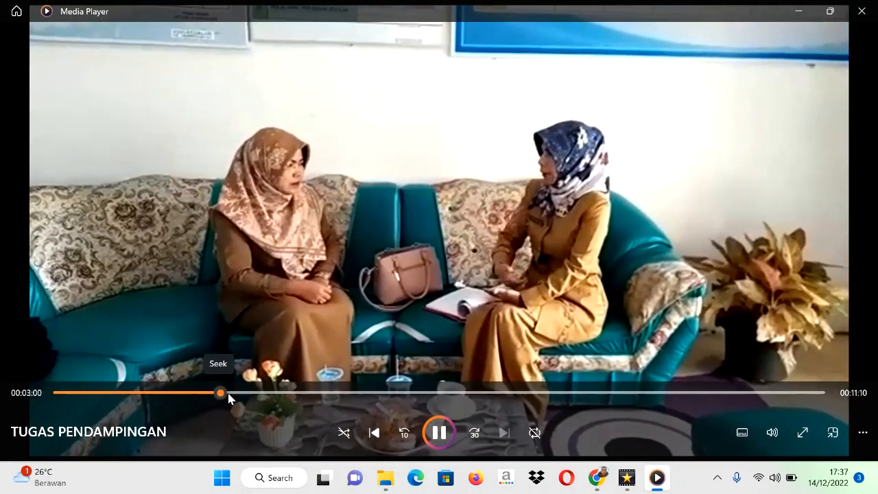
{"action": "left_click", "coordinate": [227, 393]}
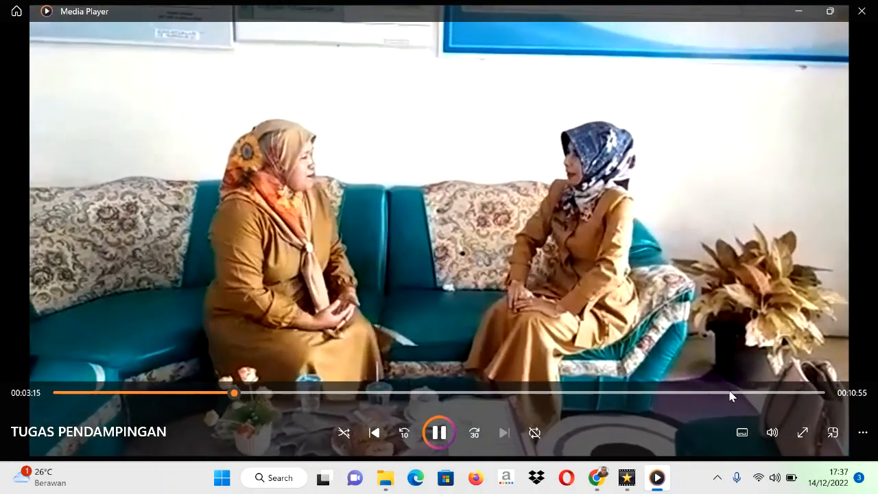
{"action": "left_click", "coordinate": [729, 392]}
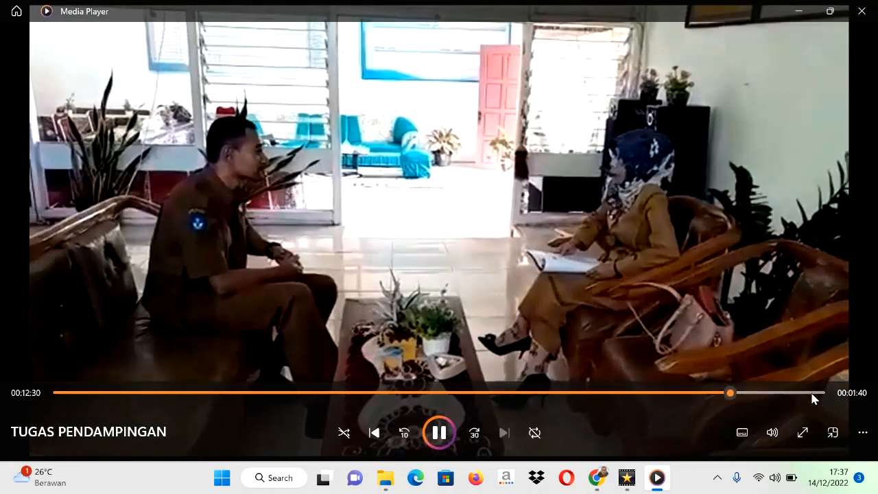
{"action": "left_click", "coordinate": [812, 393]}
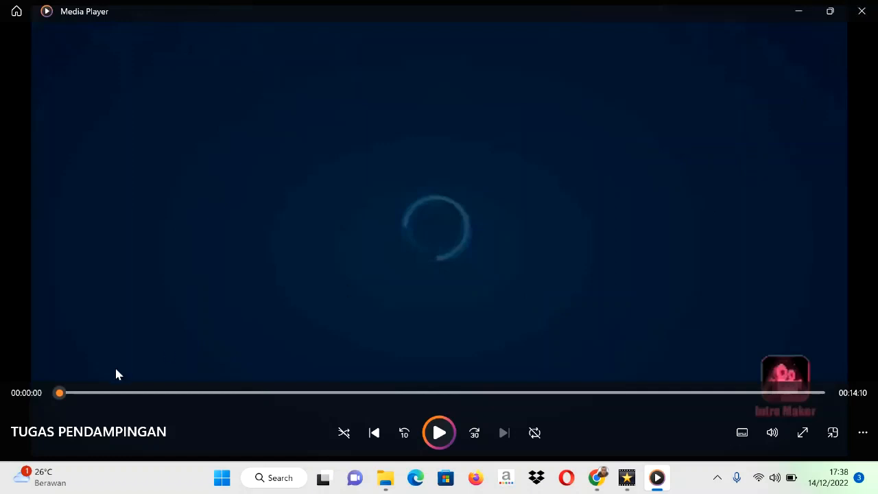
{"action": "left_click", "coordinate": [83, 392]}
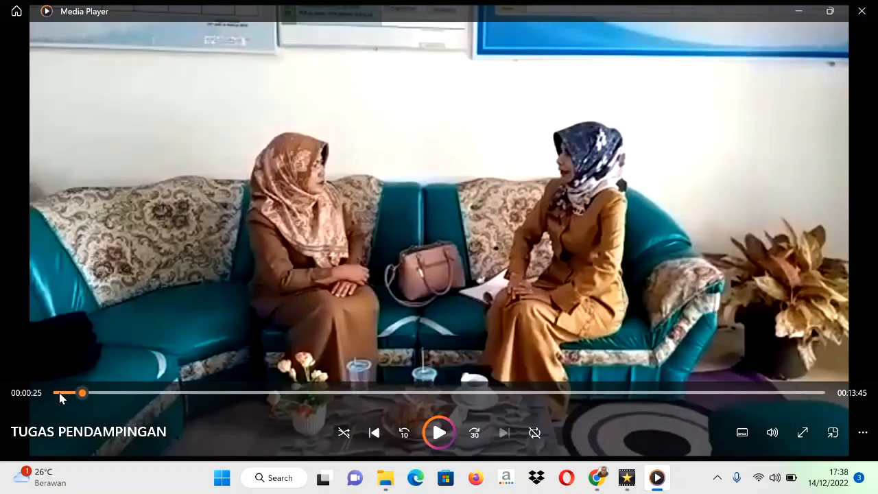
{"action": "left_click", "coordinate": [60, 393]}
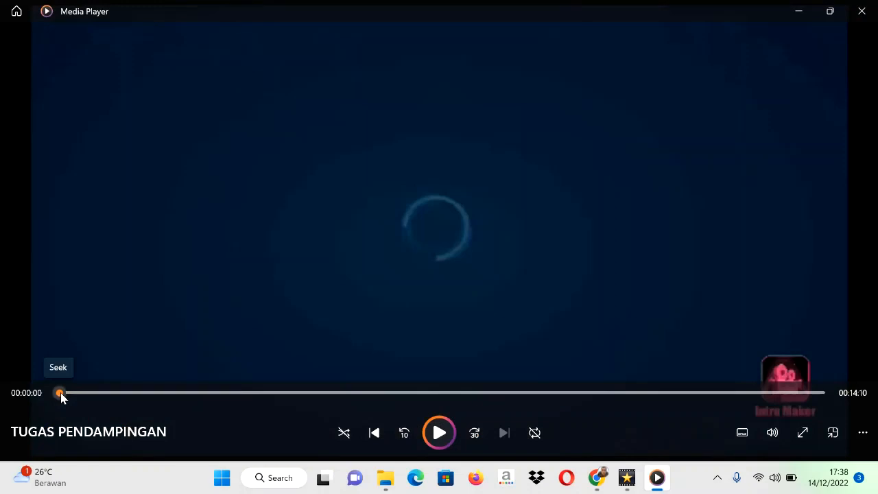
{"action": "left_click", "coordinate": [73, 394]}
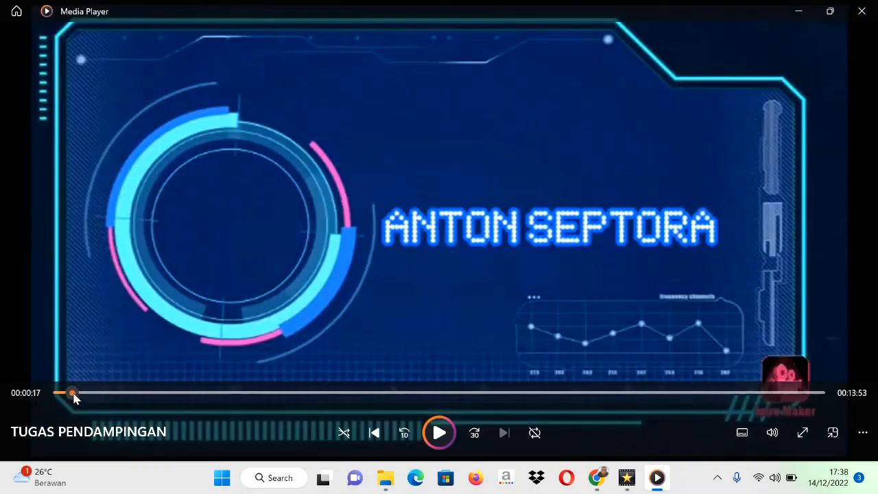